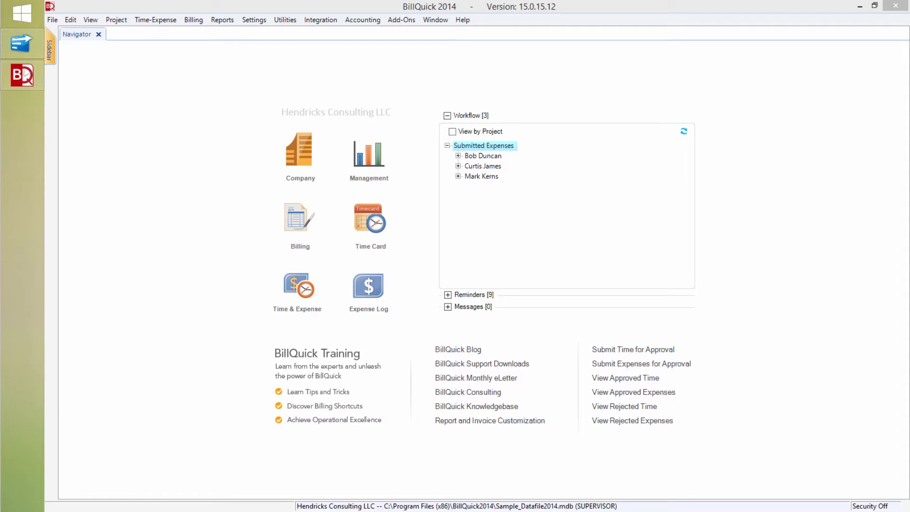
Step: Open the Service Fee Schedule and Expense Fee Schedule screens
click(96, 20)
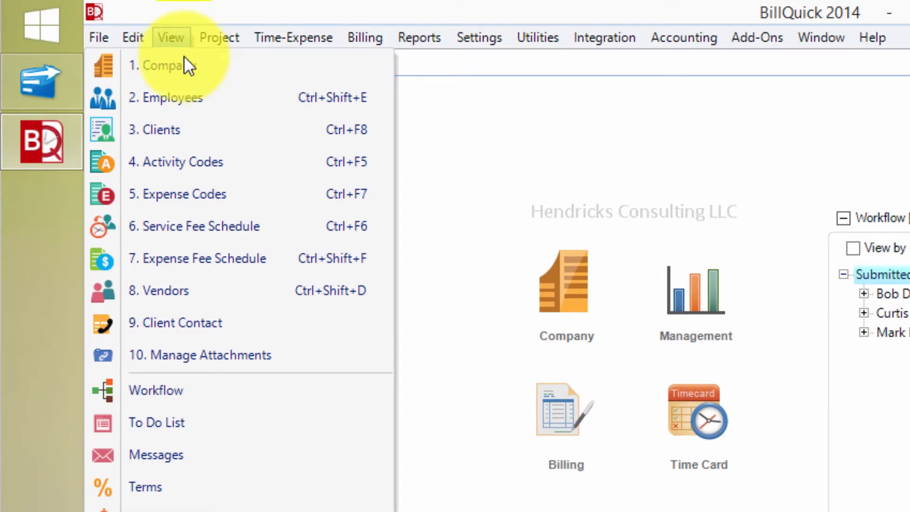
click(212, 225)
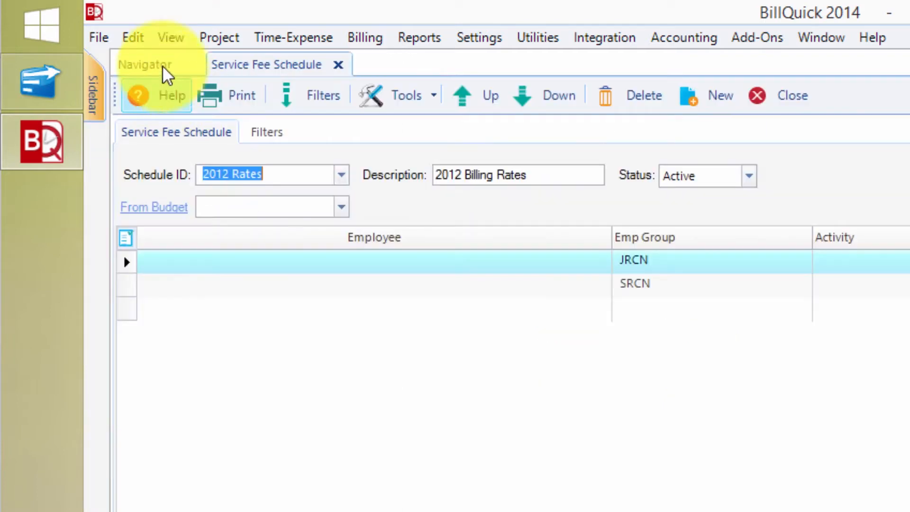
click(163, 38)
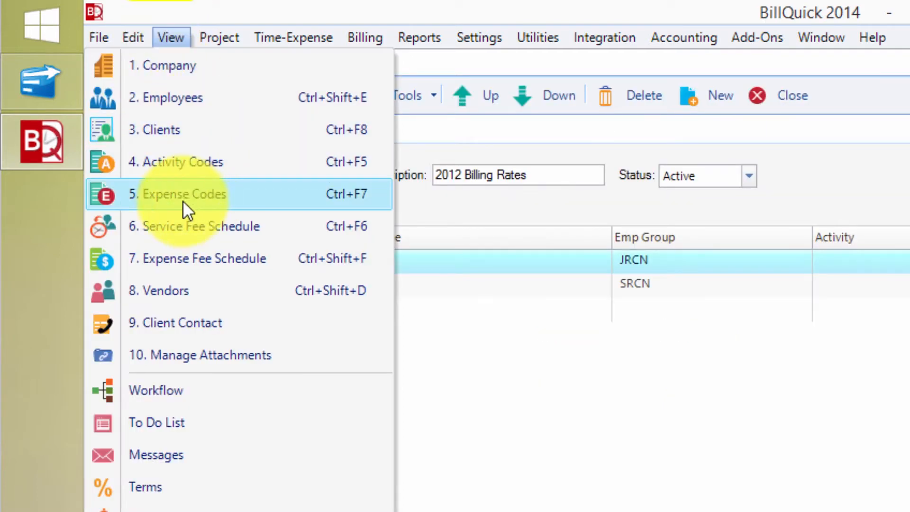
click(198, 261)
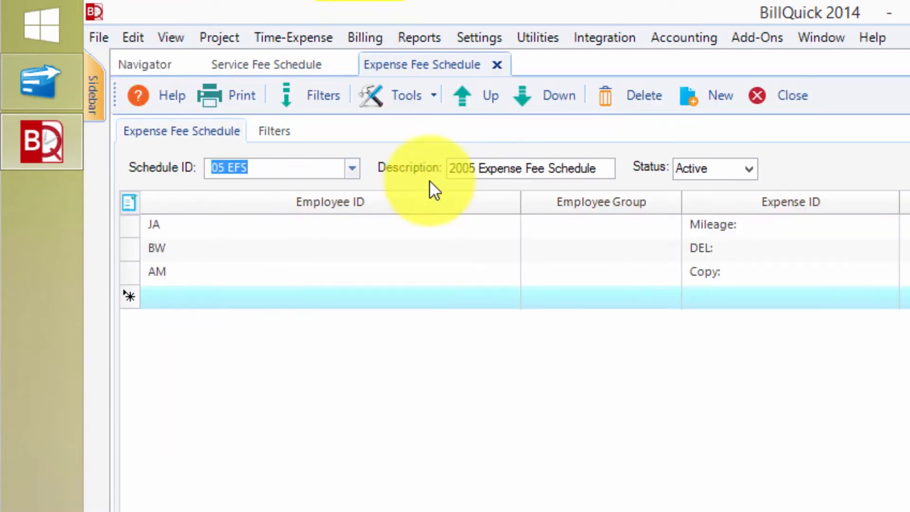
Step: Switch to the Service Fee Schedule and view its available schedule IDs and the From Budget list
click(297, 65)
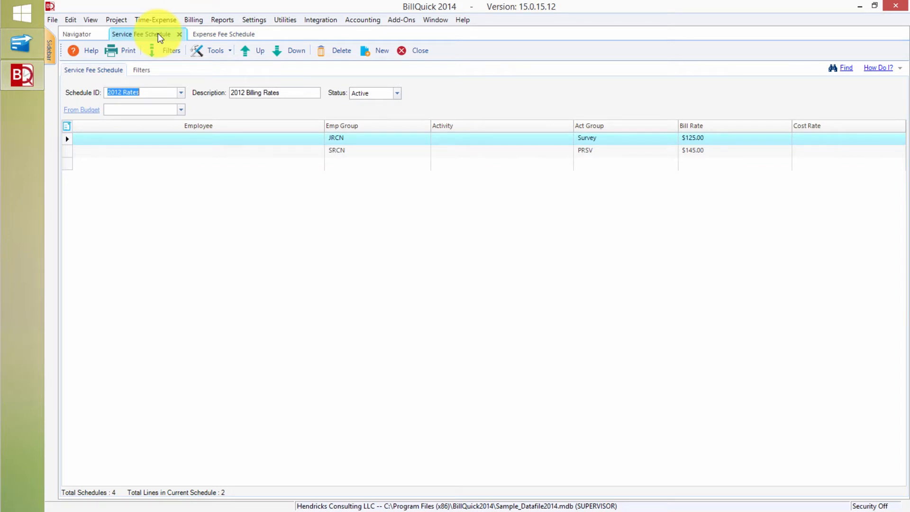
click(181, 93)
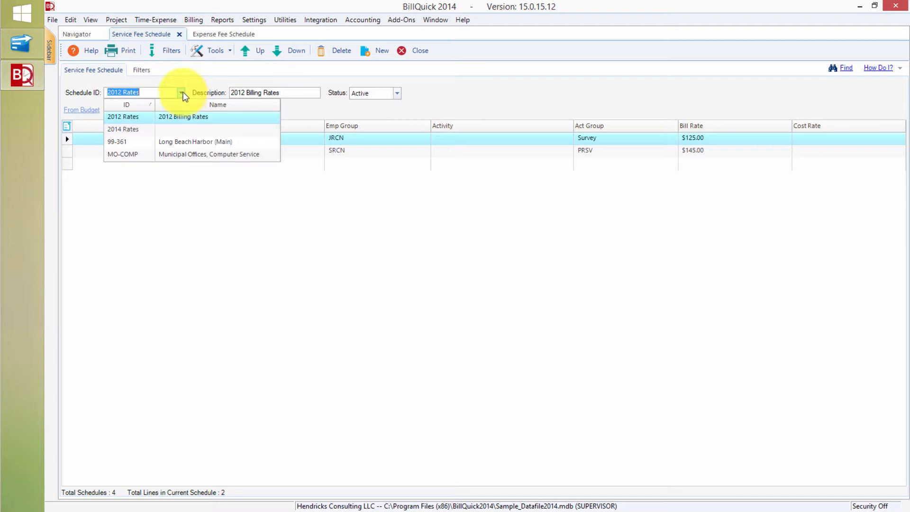
click(182, 94)
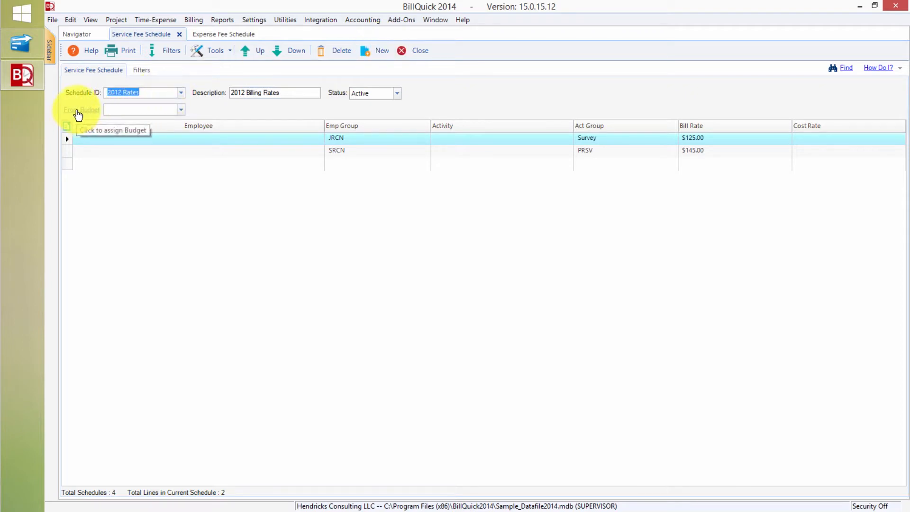
click(182, 110)
click(206, 107)
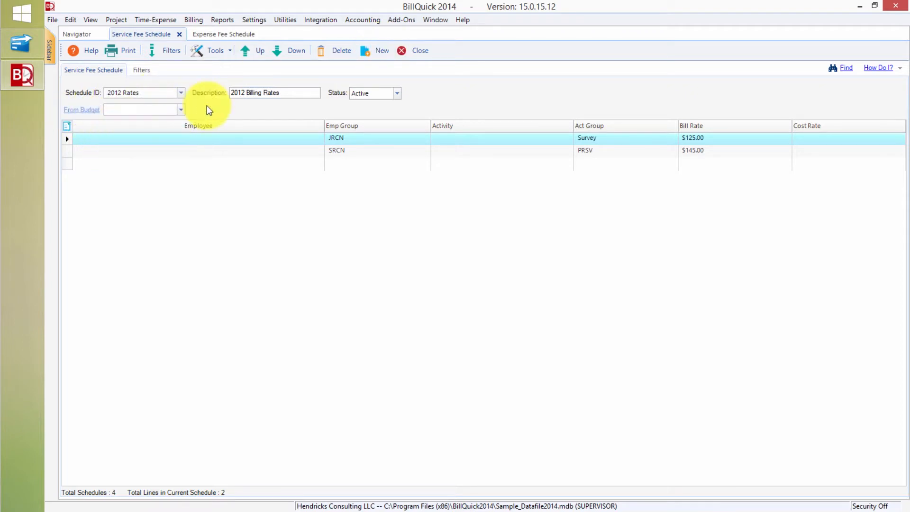
Step: Check the options for basing a new service fee schedule on an existing one, and close the form without creating it
click(381, 52)
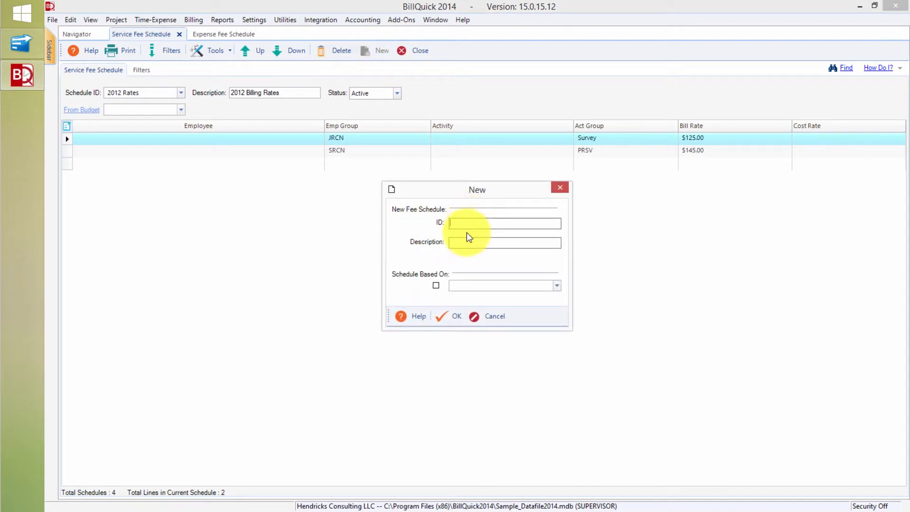
click(436, 285)
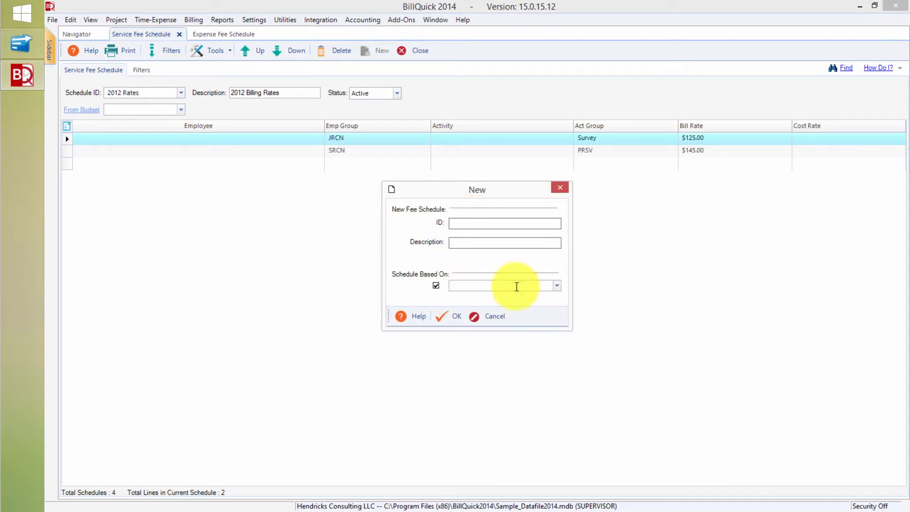
click(558, 285)
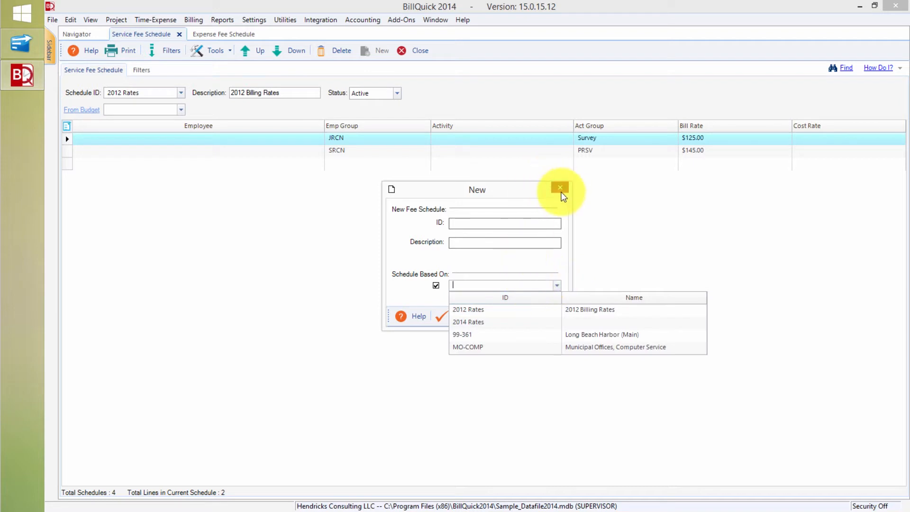
click(560, 190)
click(560, 189)
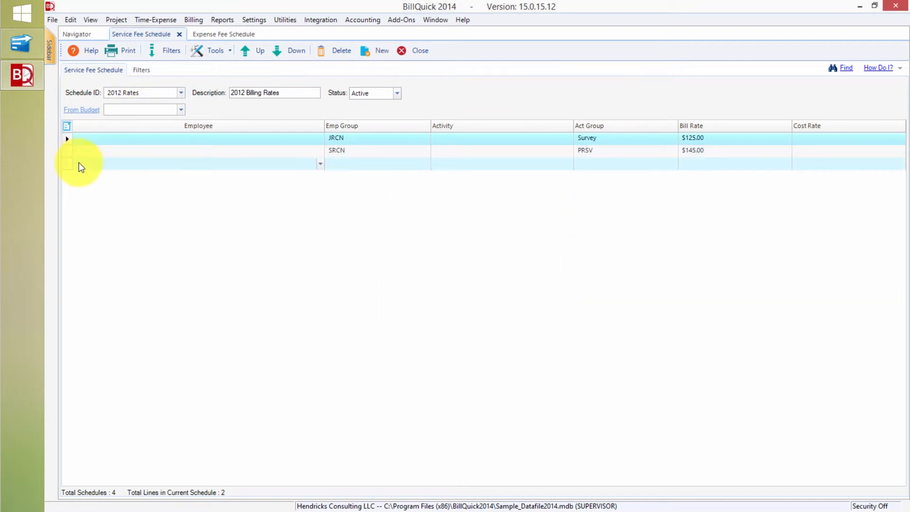
Step: Add a line for employee BW in employee group EXEC to the 2012 Rates service fee schedule
click(79, 162)
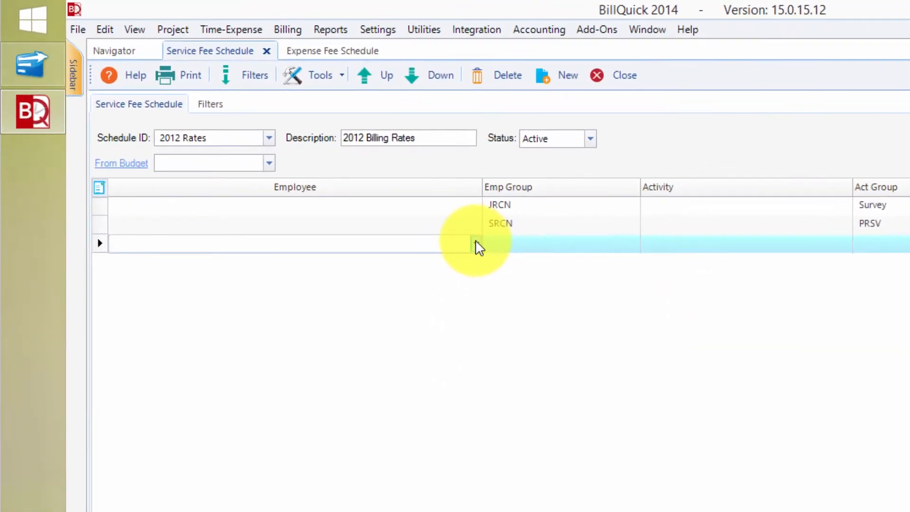
click(378, 193)
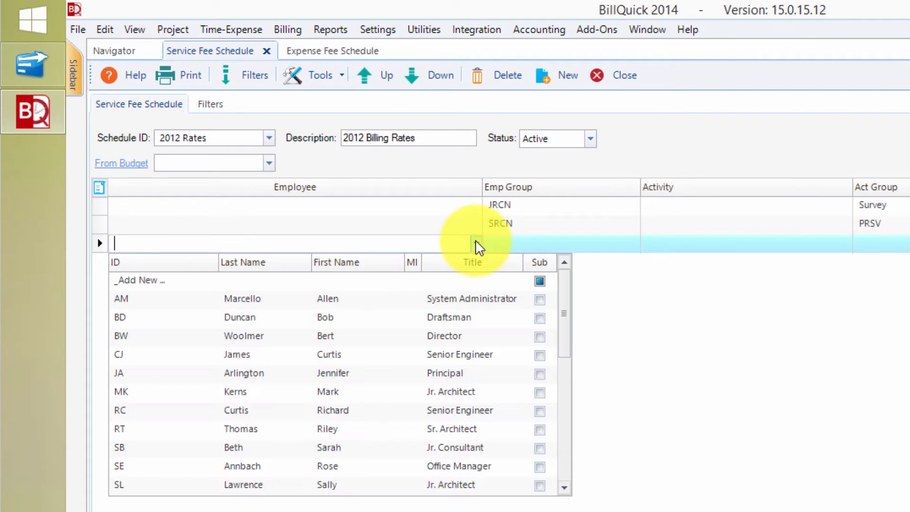
click(143, 336)
click(540, 250)
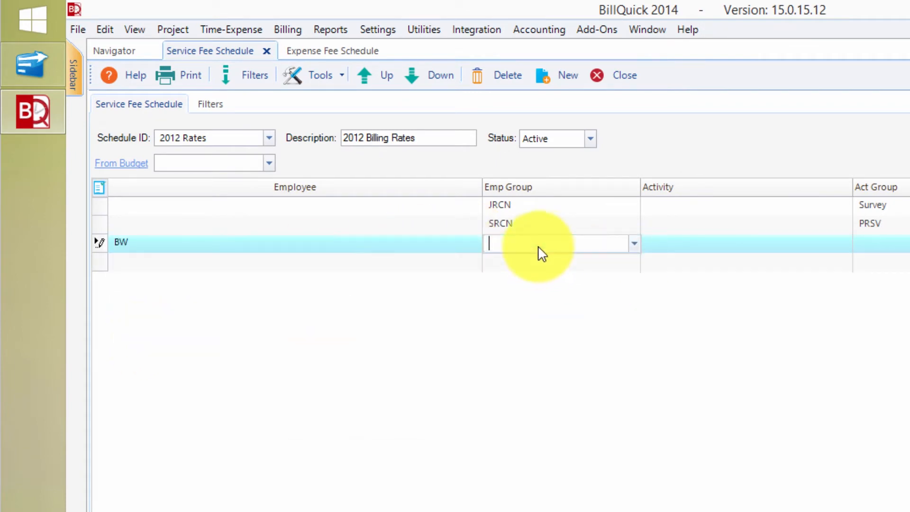
click(634, 244)
click(512, 355)
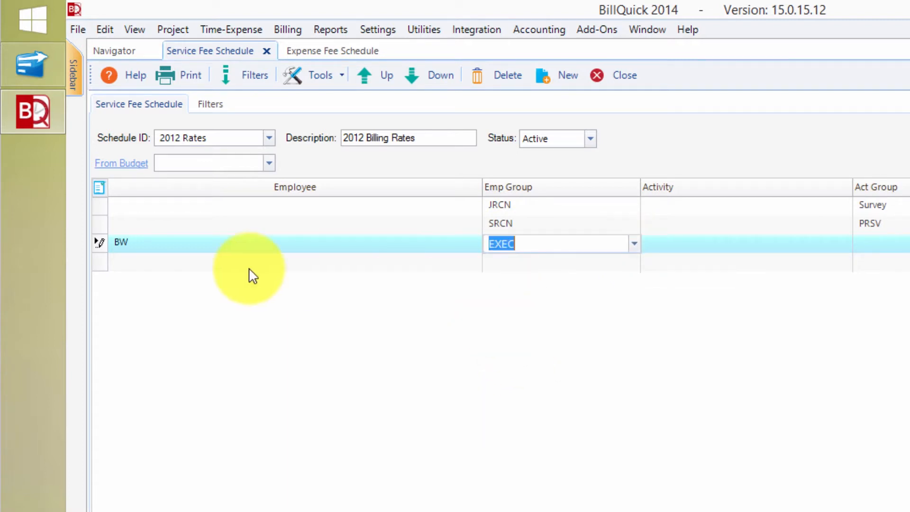
key(Tab)
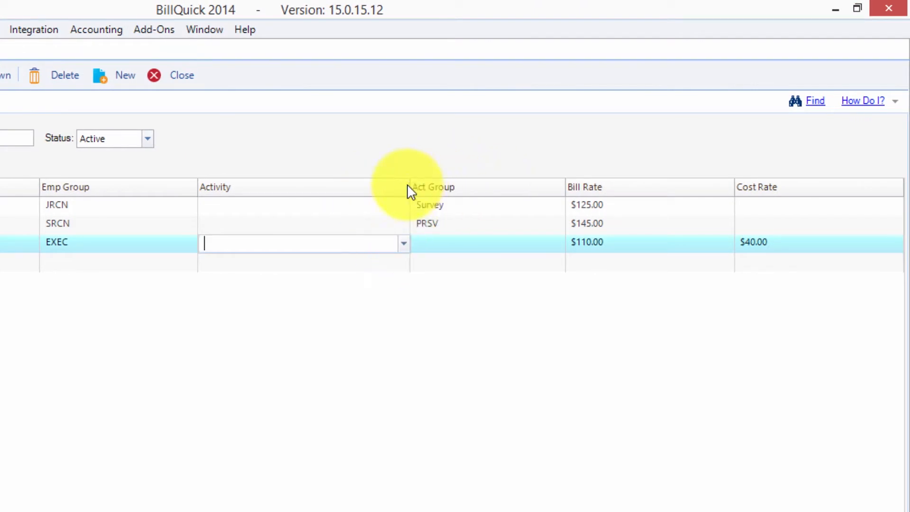
Step: Sort the lines of the 2012 Rates service fee schedule by activity
drag(409, 187, 409, 188)
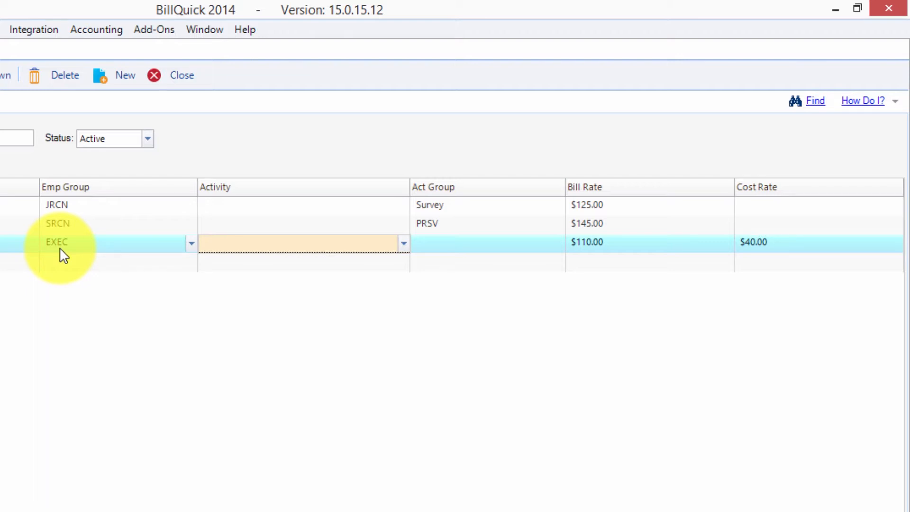
click(71, 263)
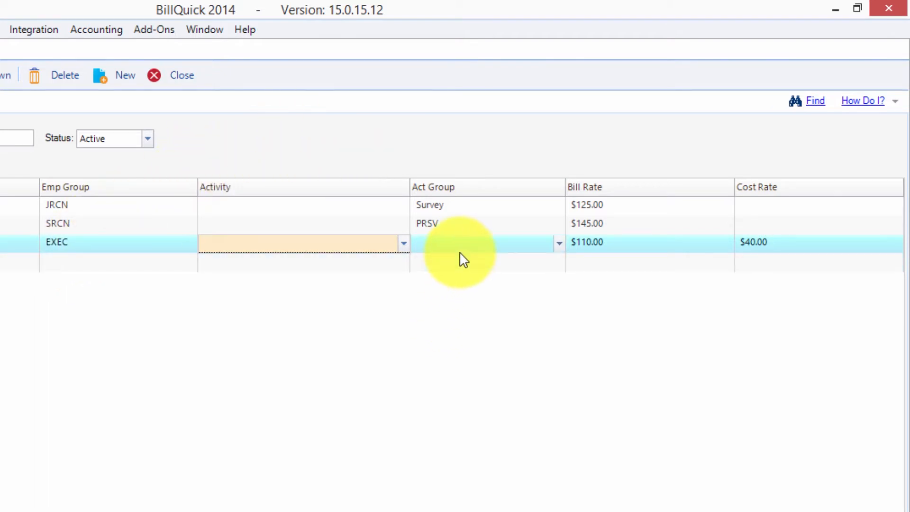
click(367, 191)
Step: Examine the blank line's activity and activity group choices and its bill rate and cost rate fields
click(398, 242)
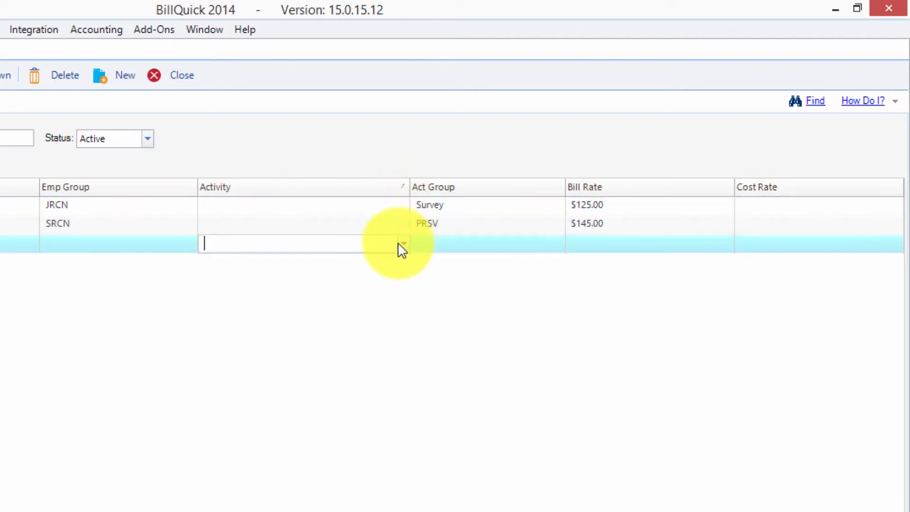
click(404, 245)
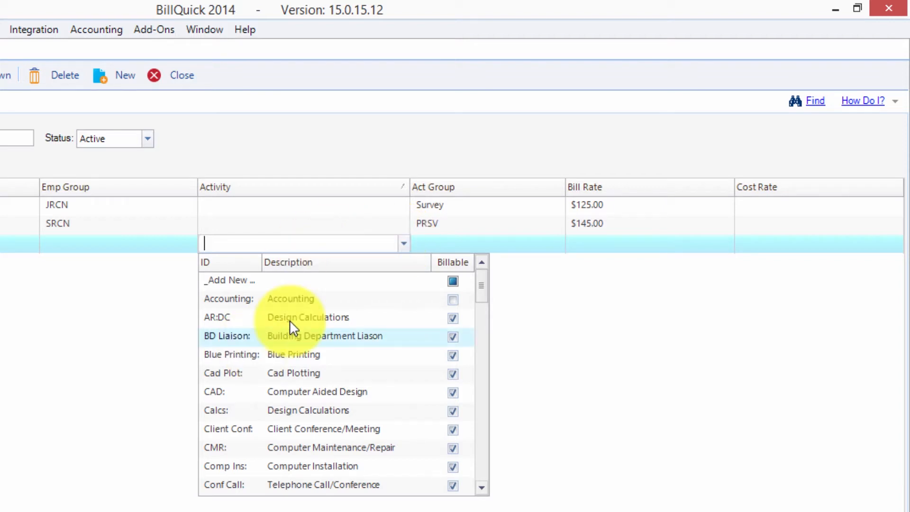
click(471, 248)
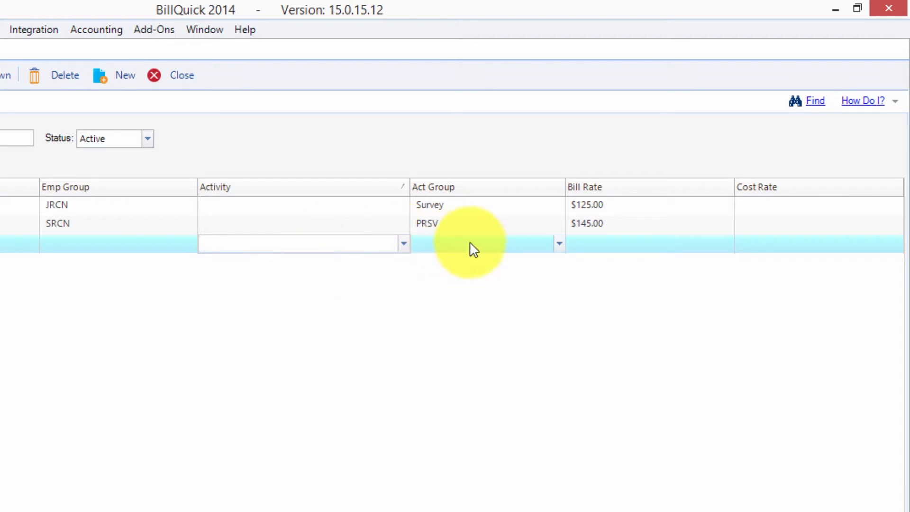
click(561, 246)
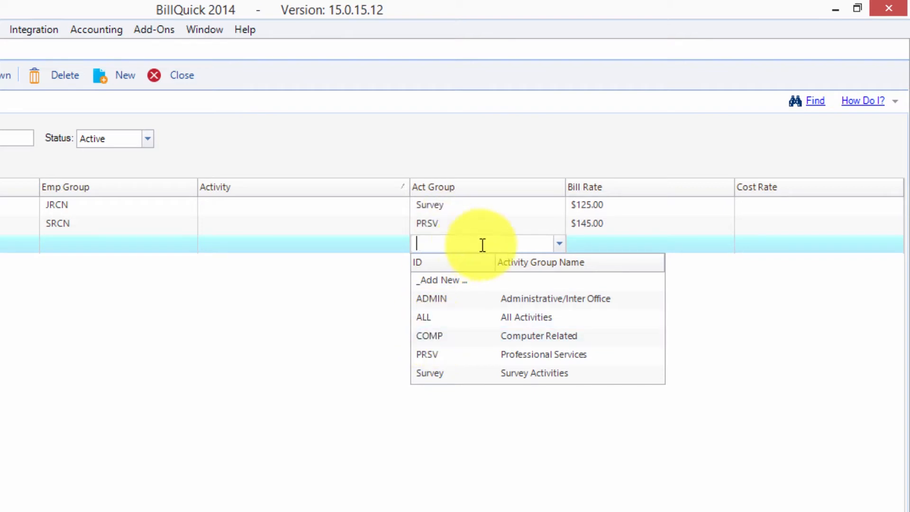
click(605, 242)
click(607, 243)
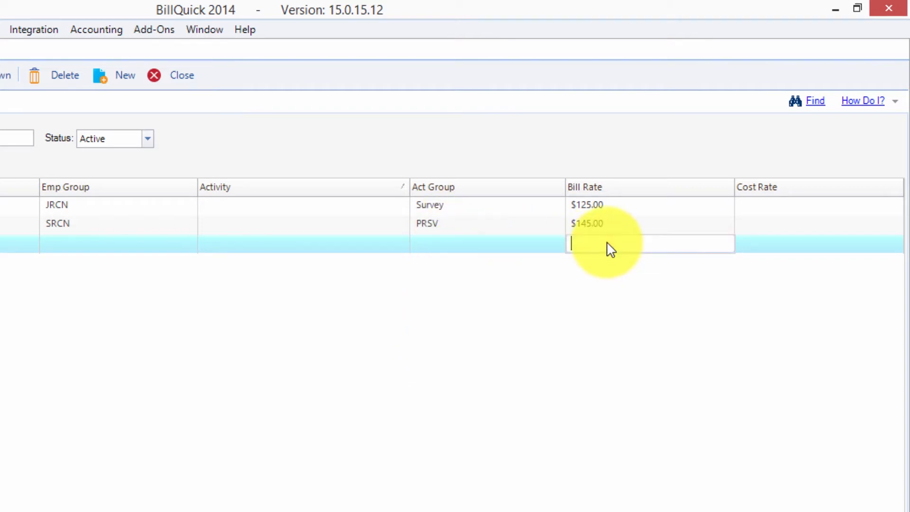
click(790, 250)
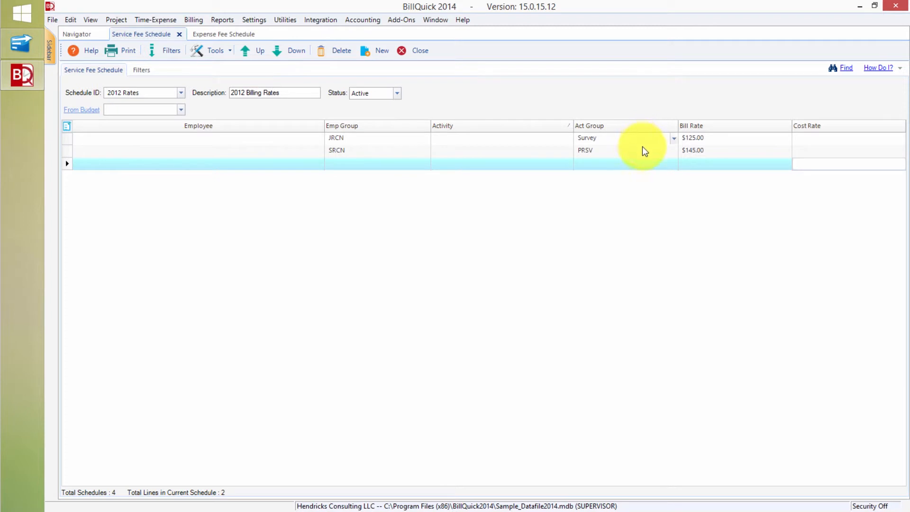
Step: Switch to the Expense Fee Schedule and examine the blank line's employee, employee group, expense ID and expense group fields
click(207, 36)
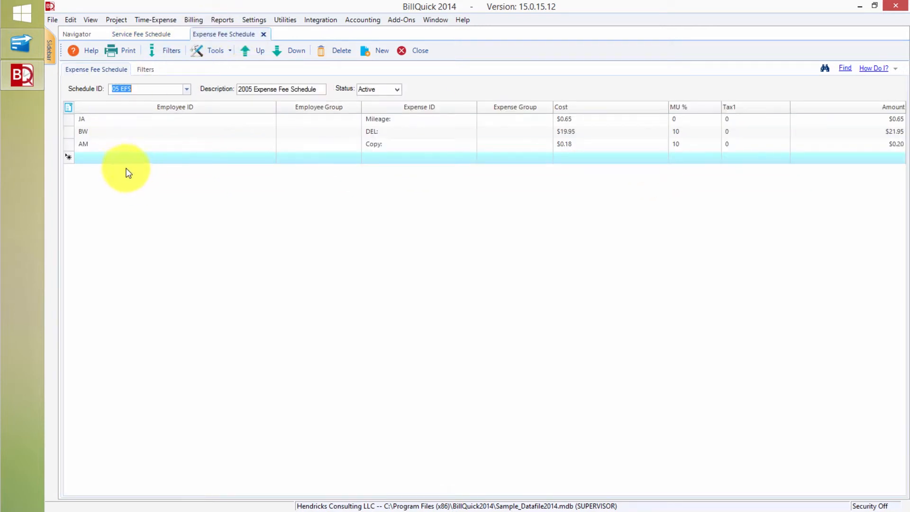
click(112, 158)
click(329, 158)
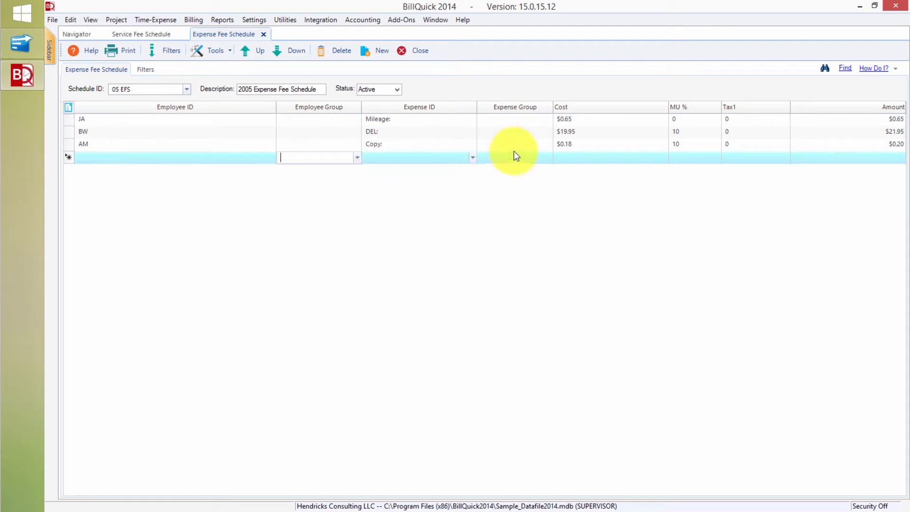
click(439, 161)
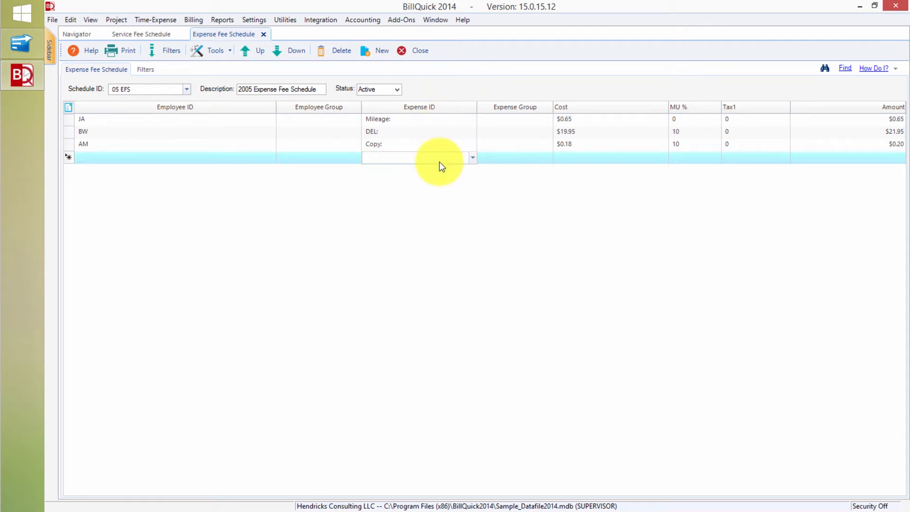
click(548, 162)
click(548, 158)
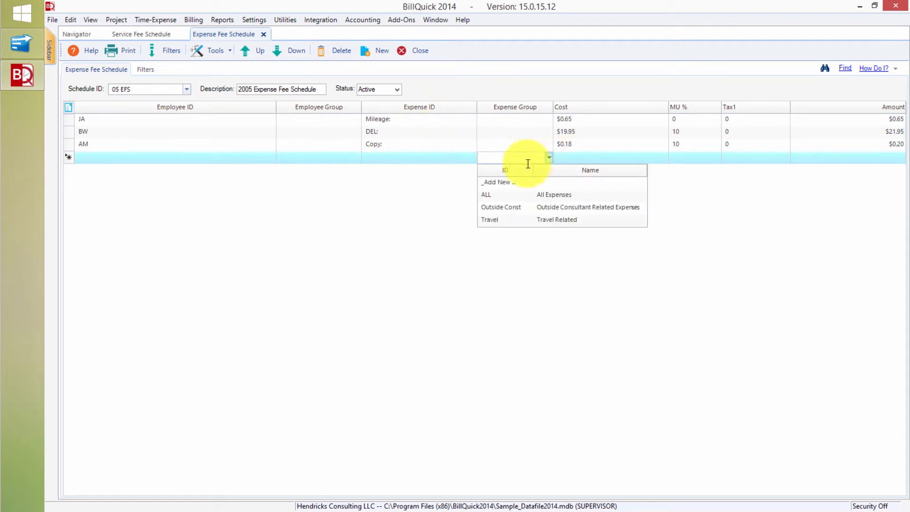
Step: Examine the blank expense line's cost, markup, tax and amount fields, and close the Expense Fee Schedule
click(584, 159)
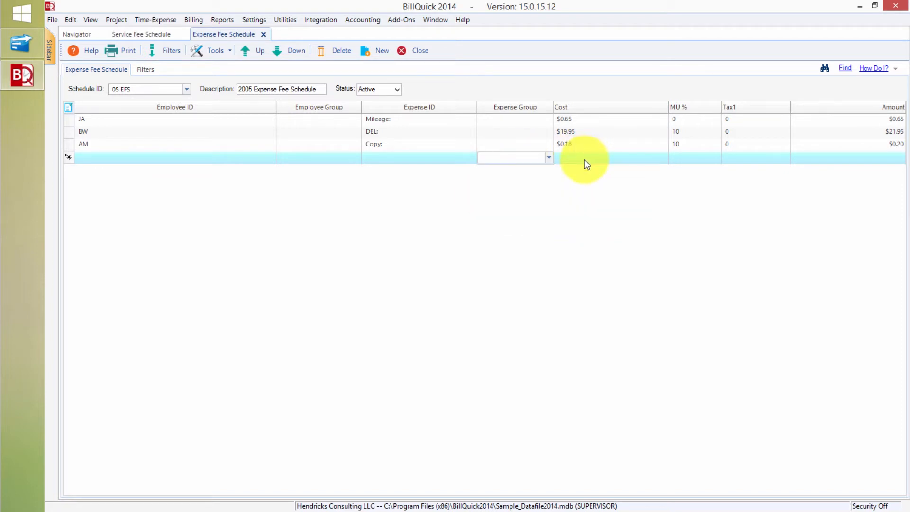
click(583, 161)
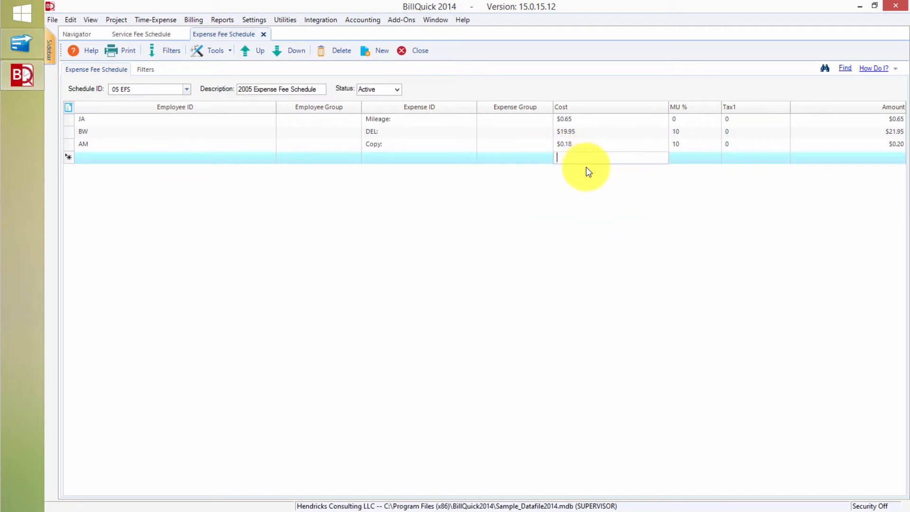
click(693, 161)
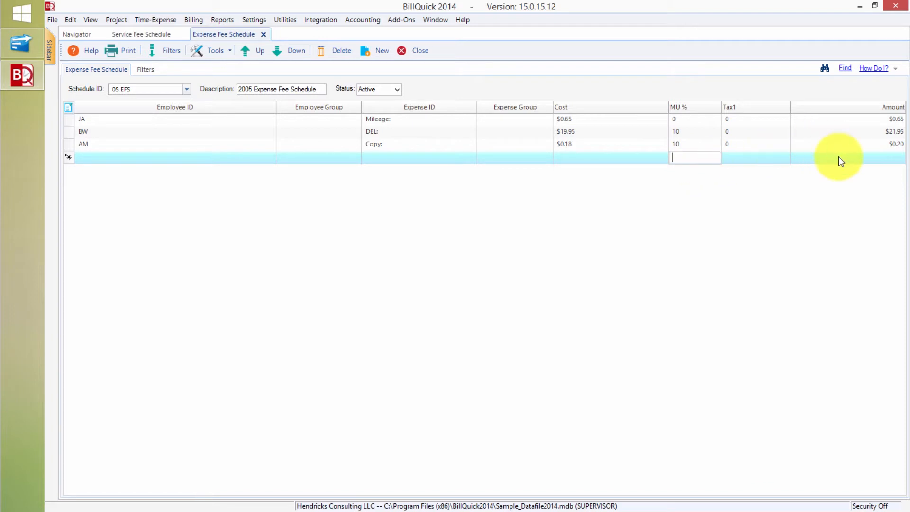
click(898, 157)
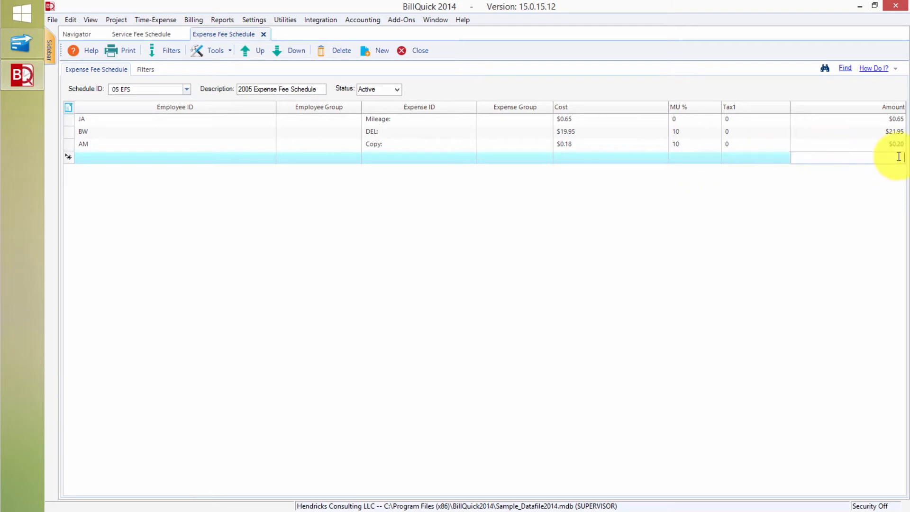
click(741, 160)
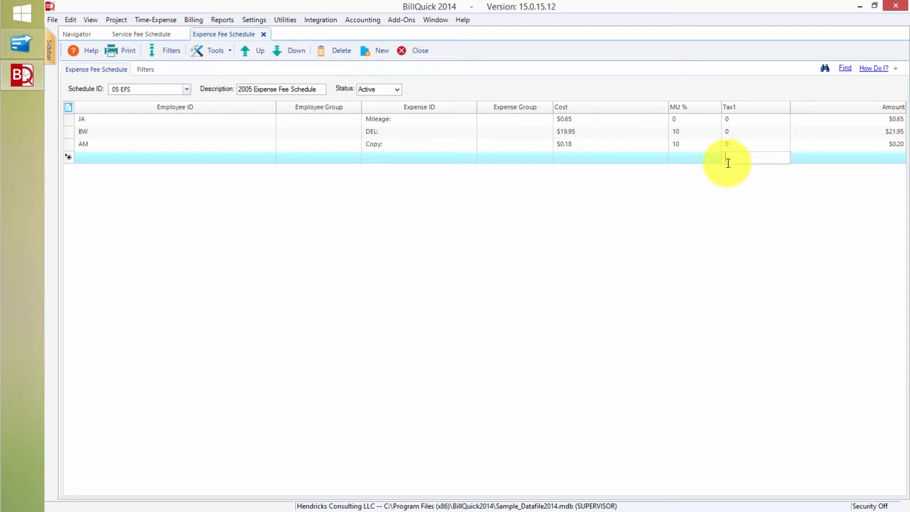
click(264, 35)
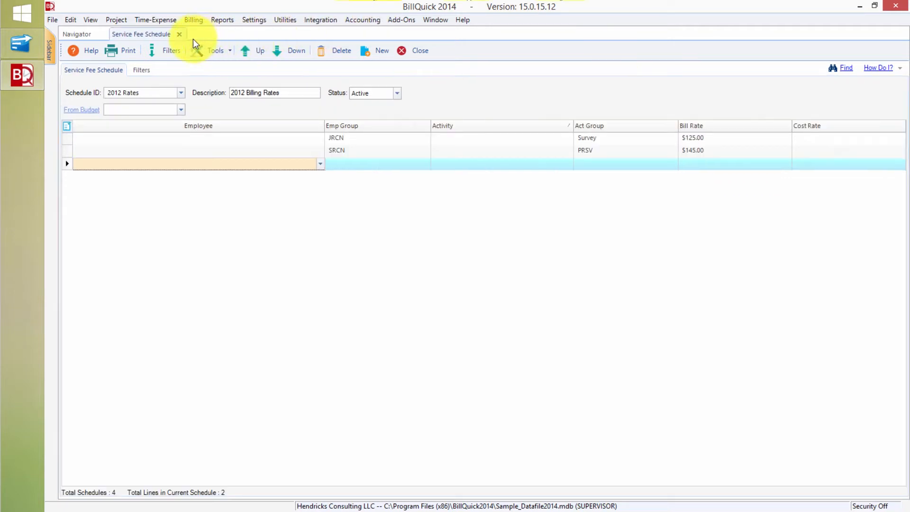
Step: Close the Service Fee Schedule and open the billing settings of the 09-PV Country Club project in Project Information
click(178, 33)
click(113, 21)
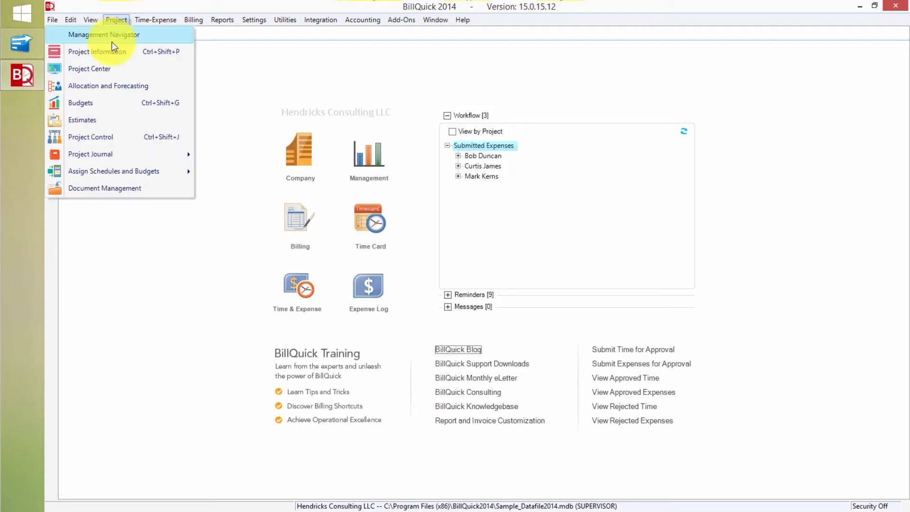
click(110, 49)
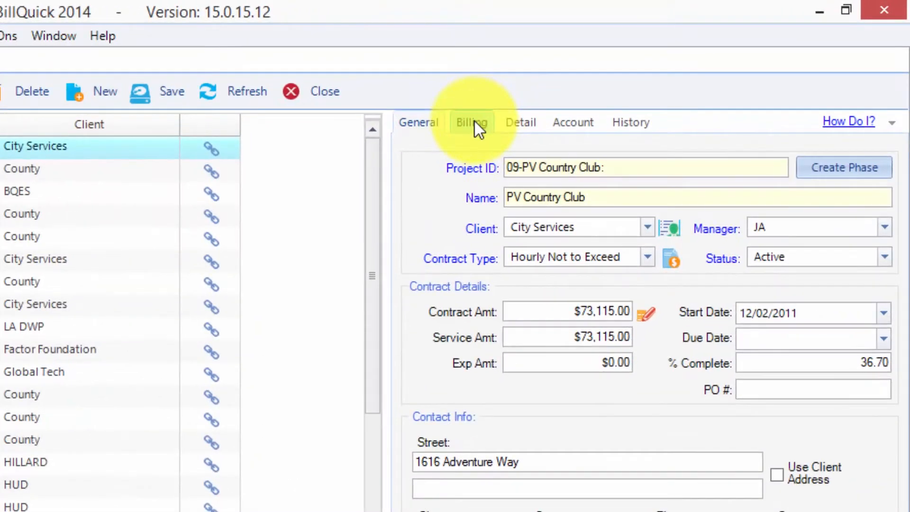
click(668, 68)
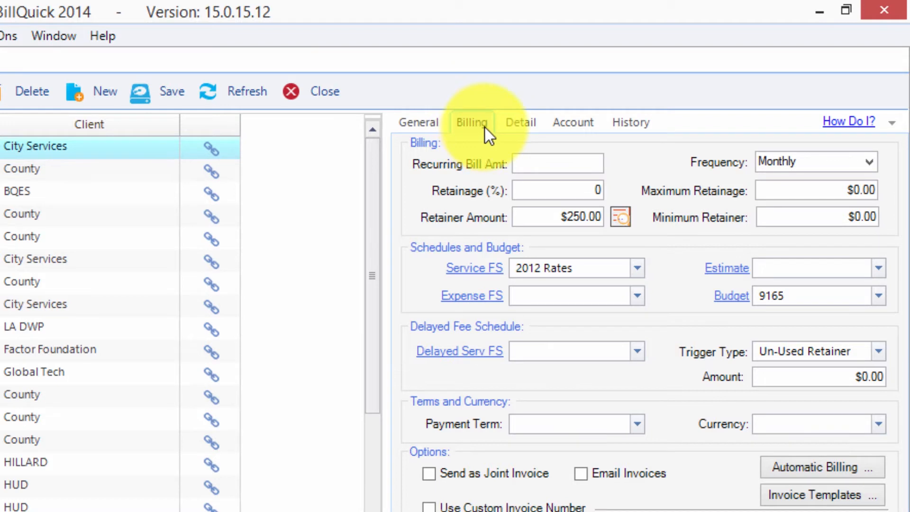
Step: Examine the project's recurring bill amount, retainage, retainer amount, estimate and budget fields
click(589, 166)
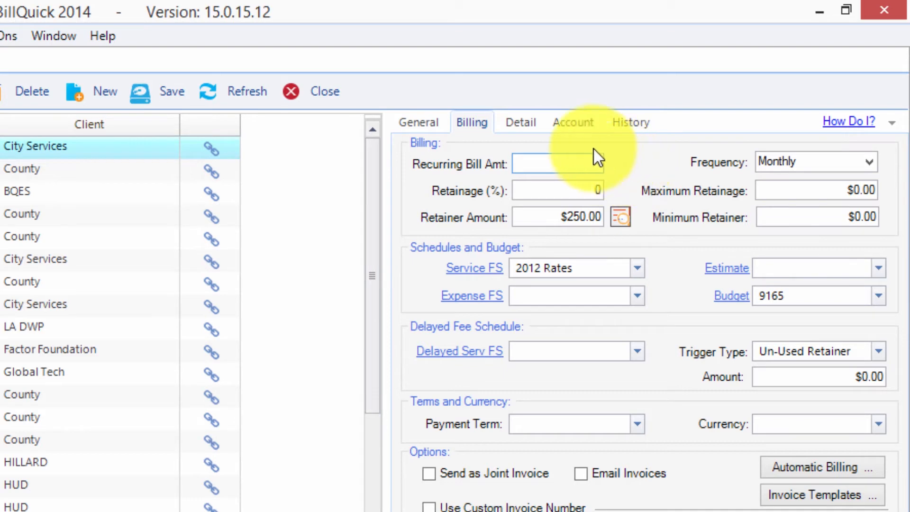
click(566, 192)
click(583, 218)
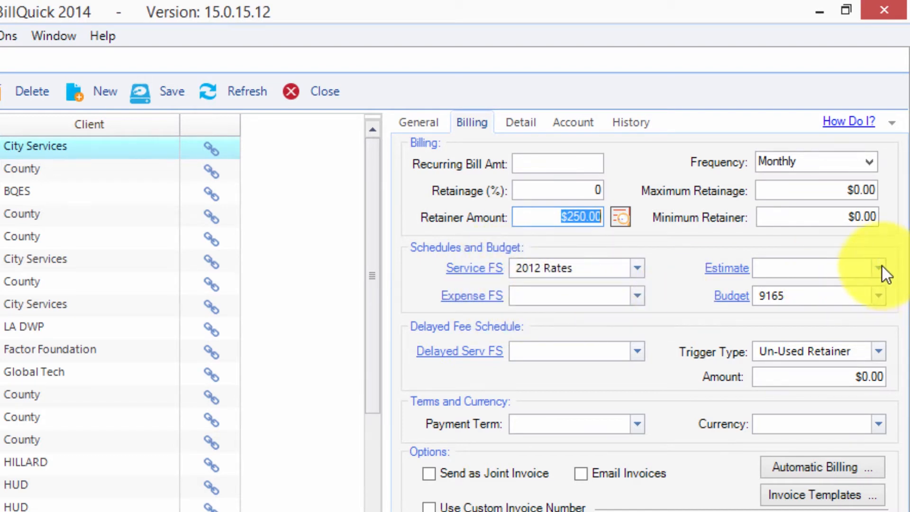
click(843, 263)
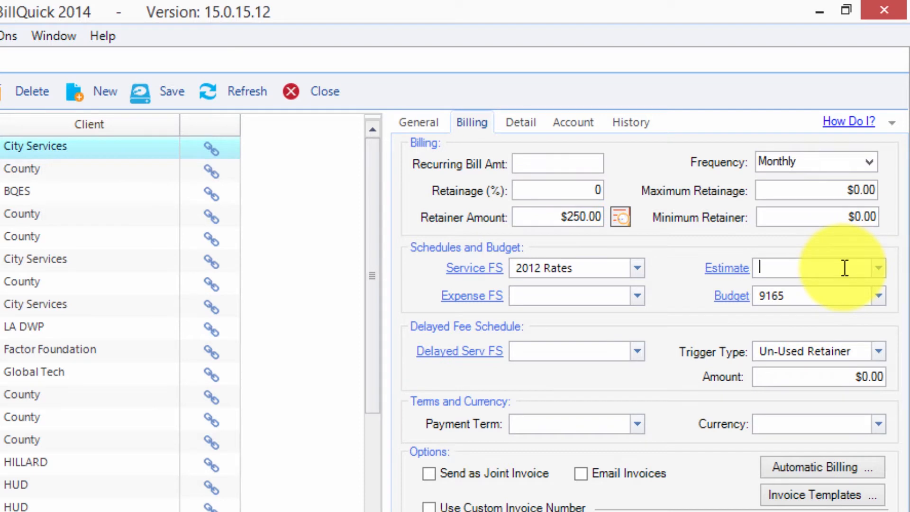
click(810, 297)
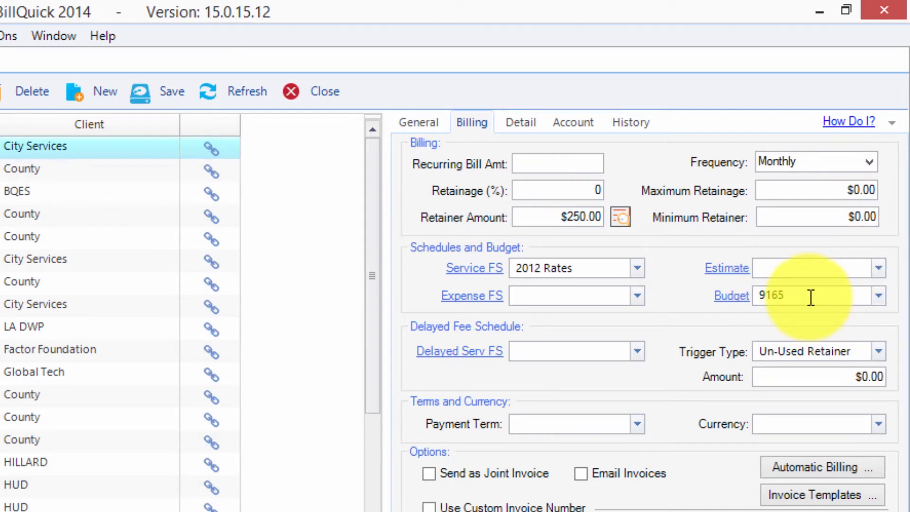
Step: Examine the project's delayed service fee schedule, trigger type and amount fields, plus its payment term and currency fields
click(557, 350)
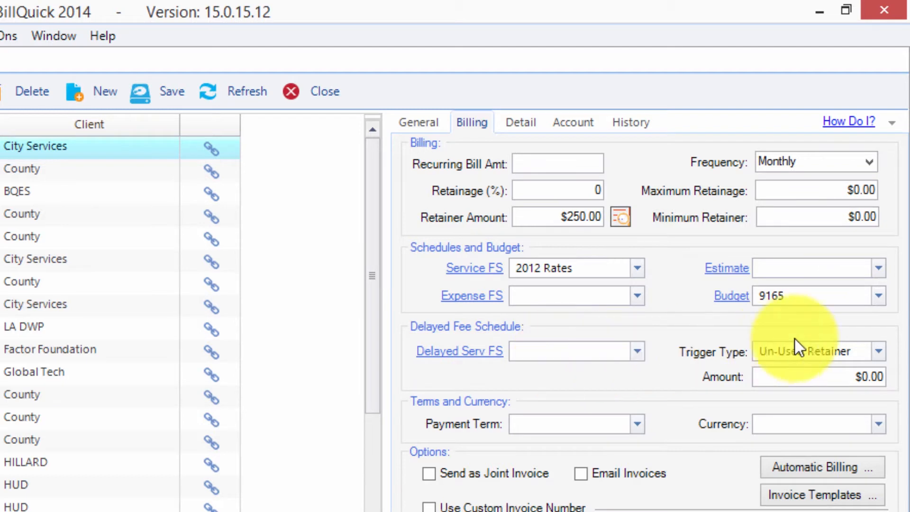
click(844, 350)
click(870, 349)
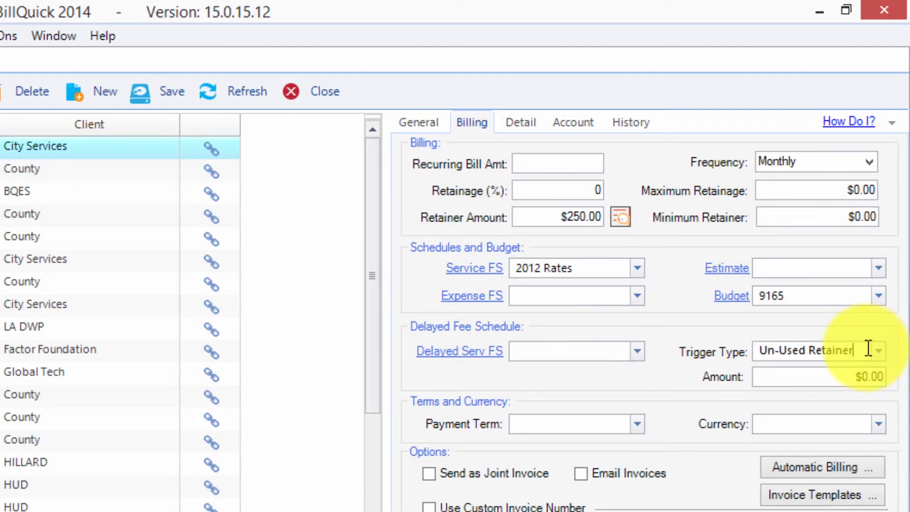
click(853, 378)
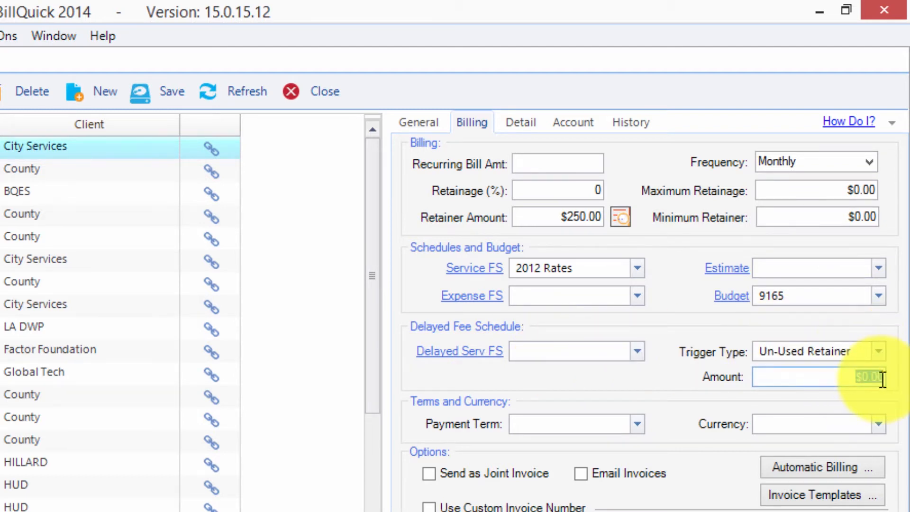
click(582, 238)
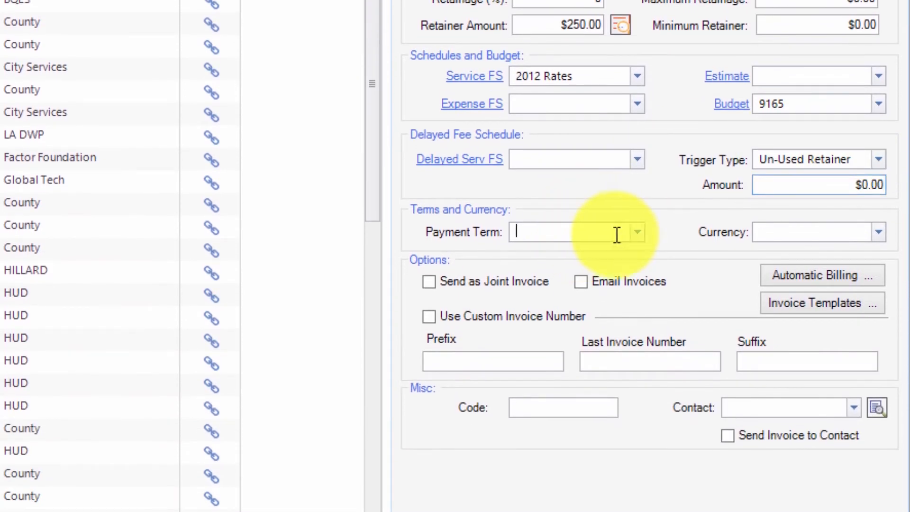
click(825, 231)
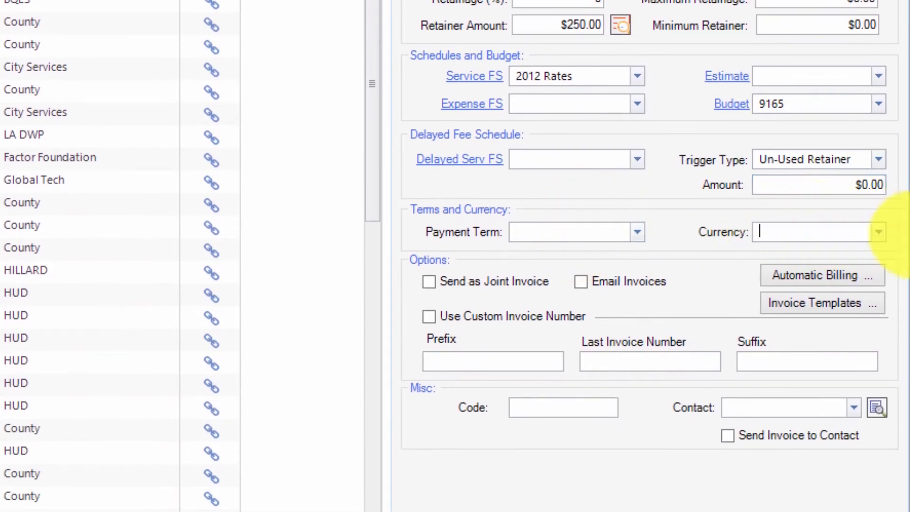
click(879, 234)
click(879, 234)
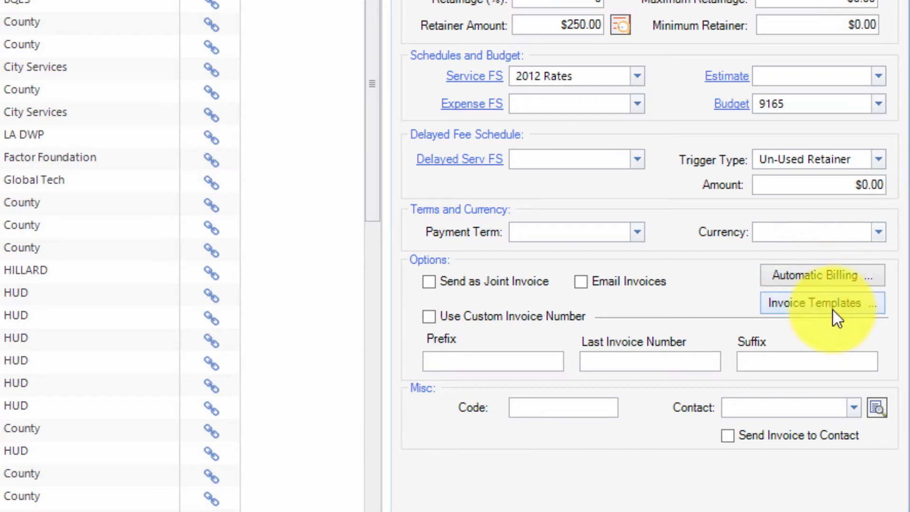
Step: Open the project's invoice template selection and preview Cost Plus Details.rpc from the Cost Plus Invoices
click(843, 294)
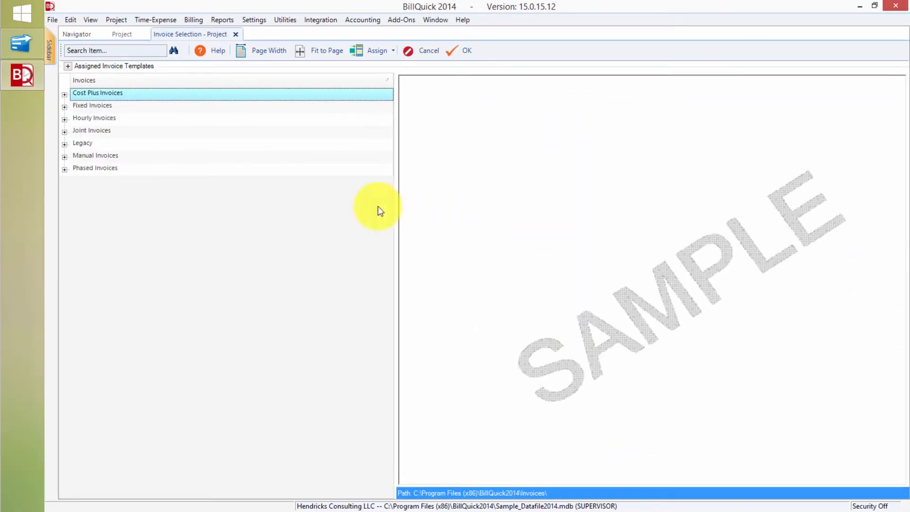
click(64, 94)
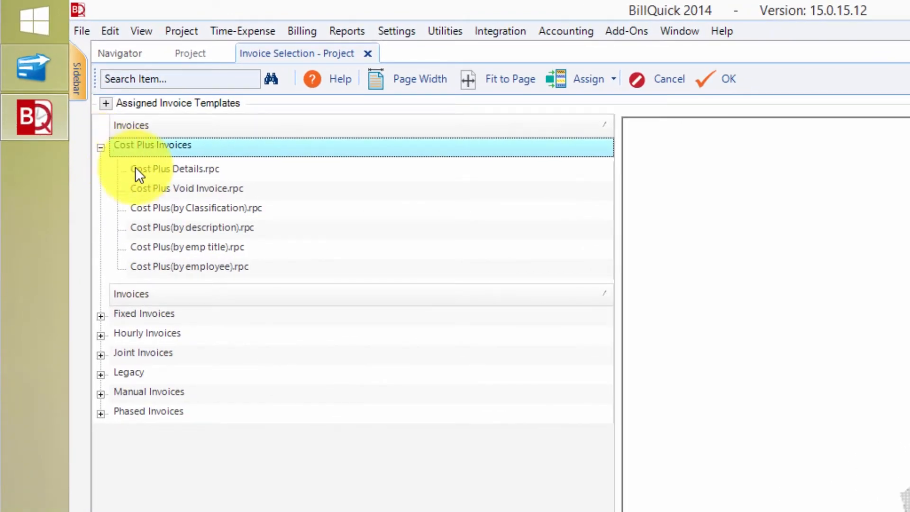
click(166, 176)
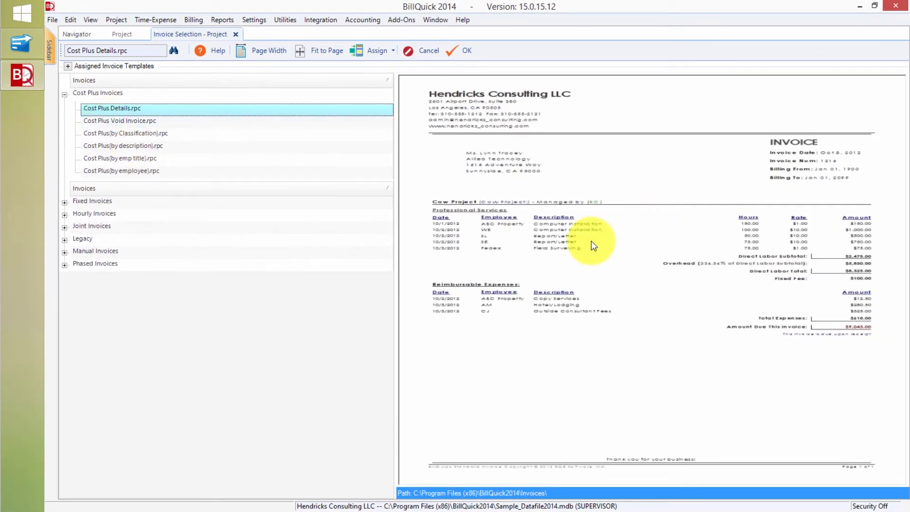
Step: Preview the Fixed Invoices templates Accountants Custom Billing Period, Accountants and With Extra Hours
click(64, 203)
click(105, 217)
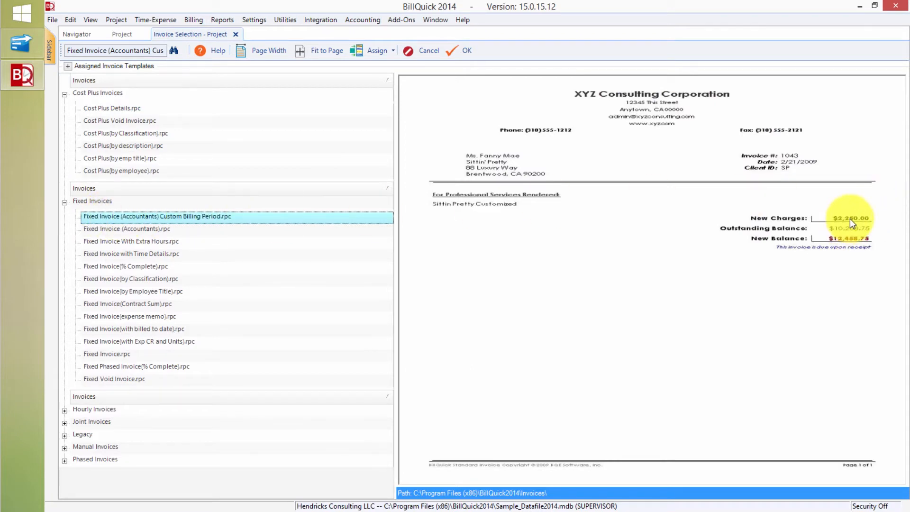
click(115, 229)
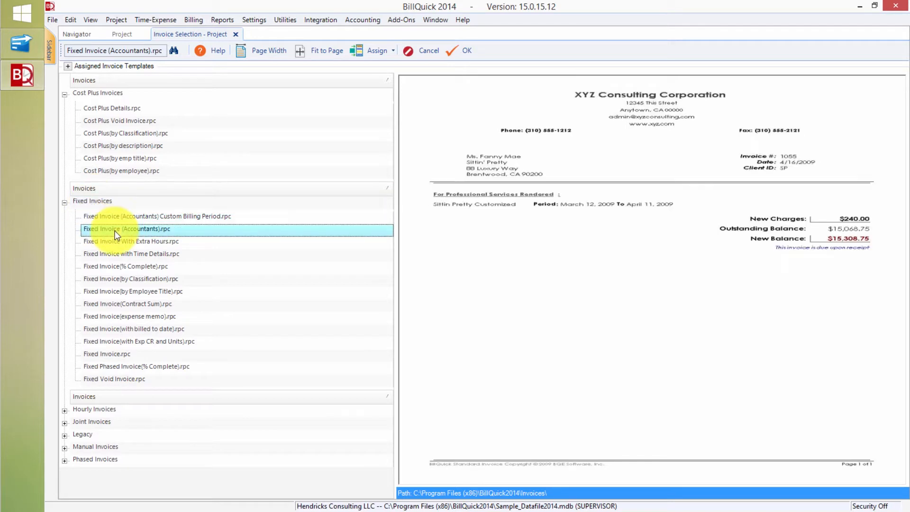
click(104, 241)
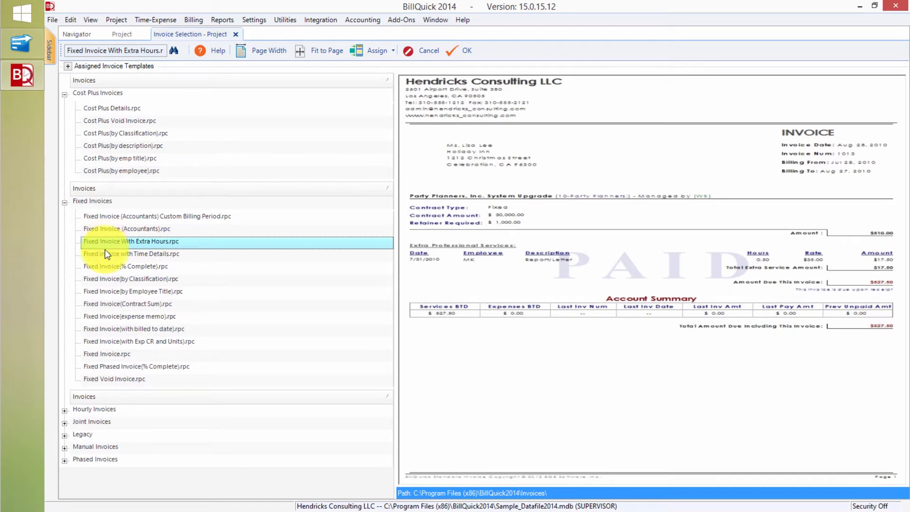
Step: Preview the Phased Invoices templates, including both summarized ones, Phased Invoice with Expenses, Phased Invoice and Phased Void Invoice
click(64, 460)
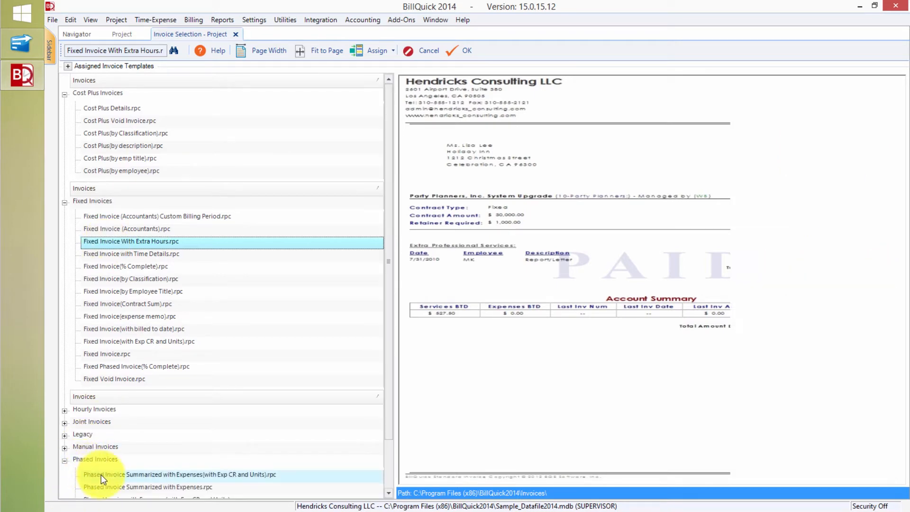
click(101, 474)
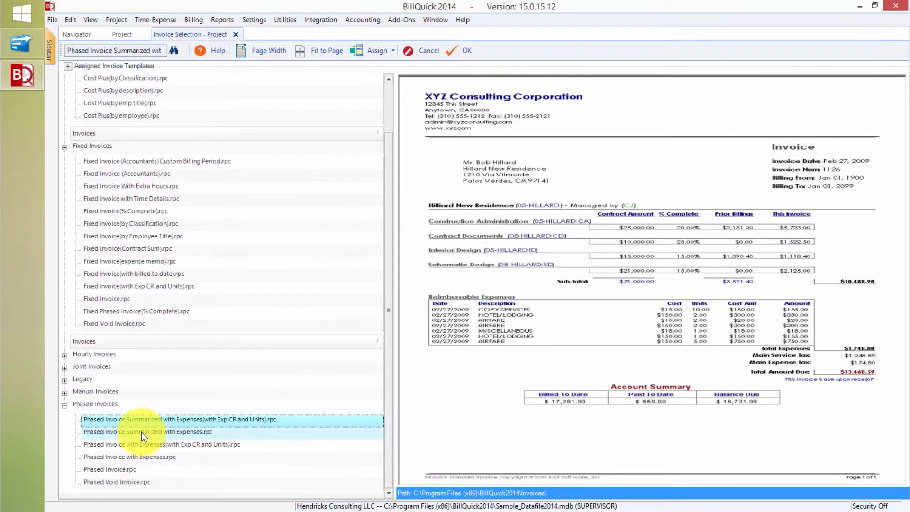
click(141, 431)
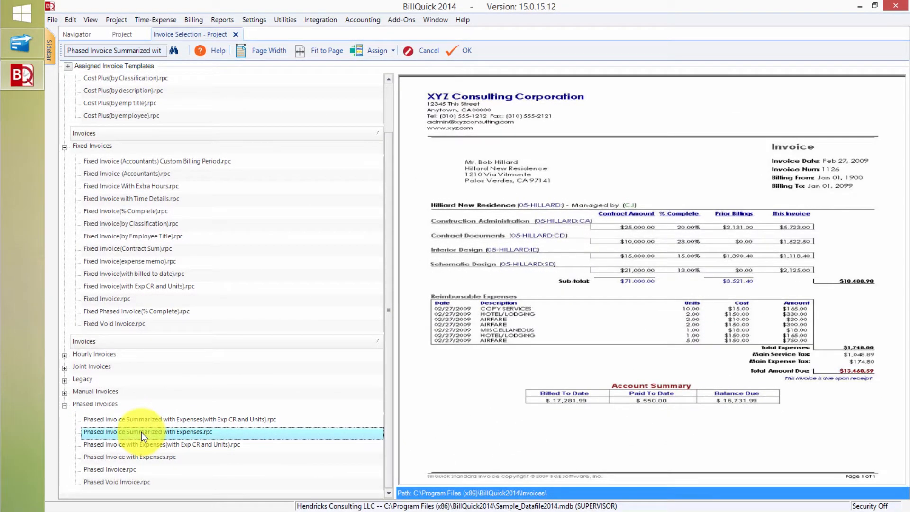
click(144, 458)
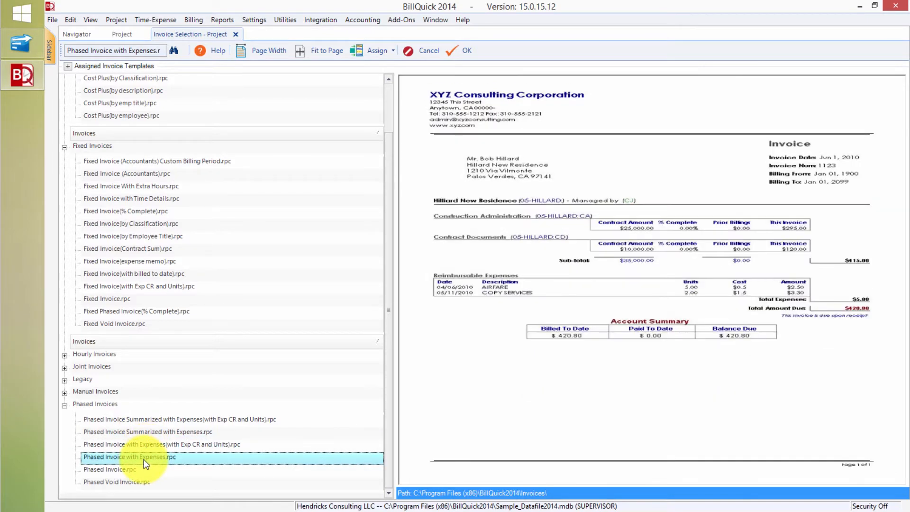
click(135, 469)
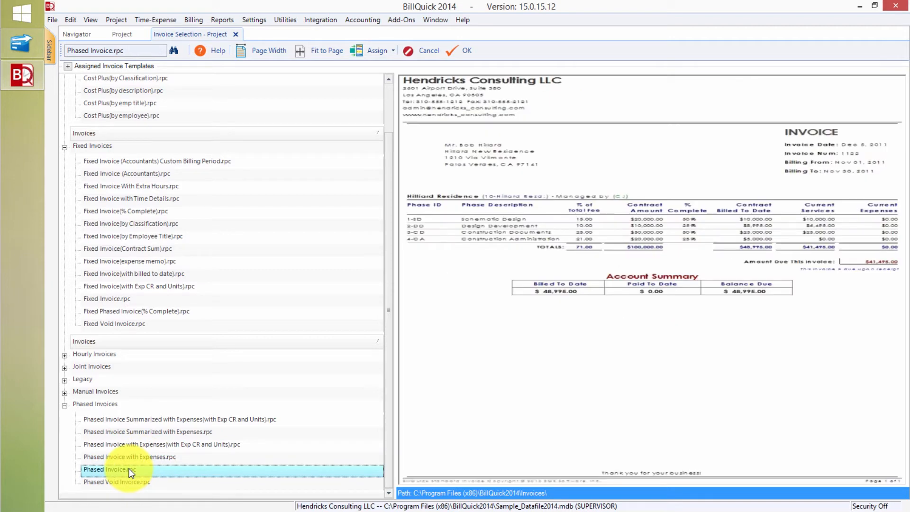
click(131, 483)
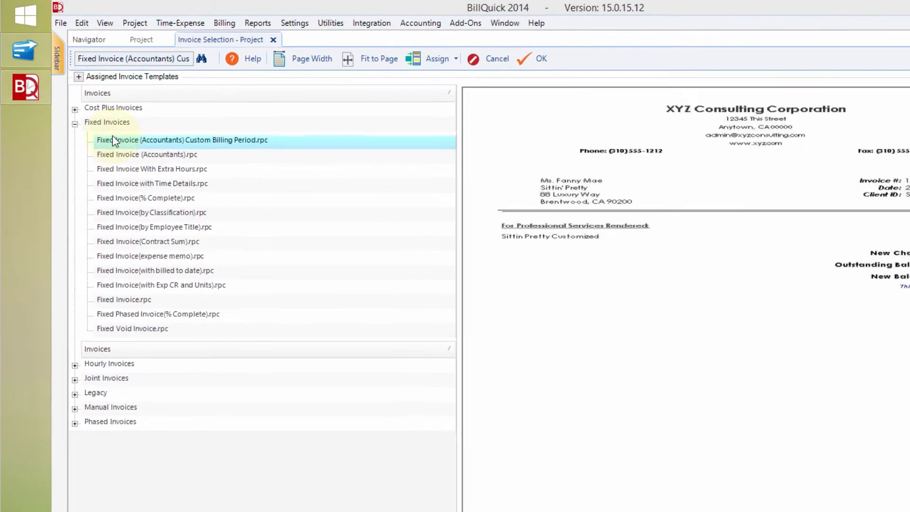
Step: Collapse the expanded invoice template groups so that only the group names are listed
click(65, 107)
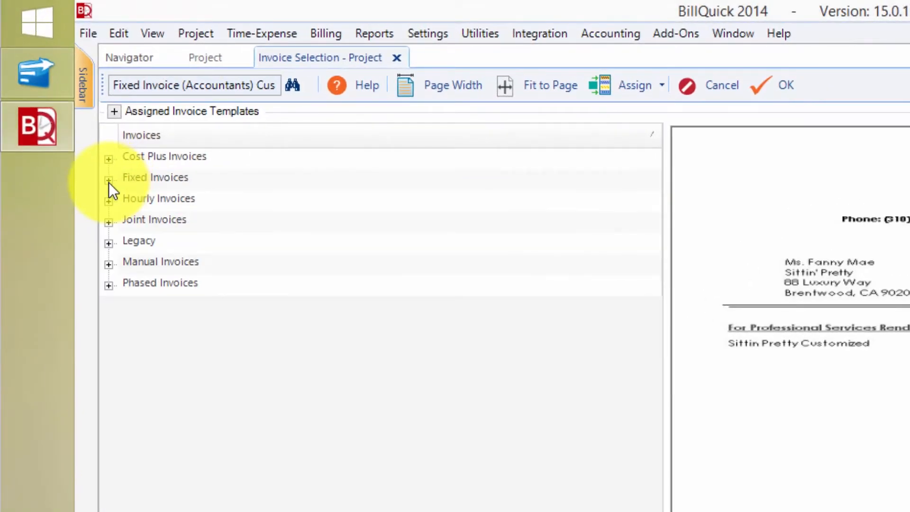
click(109, 182)
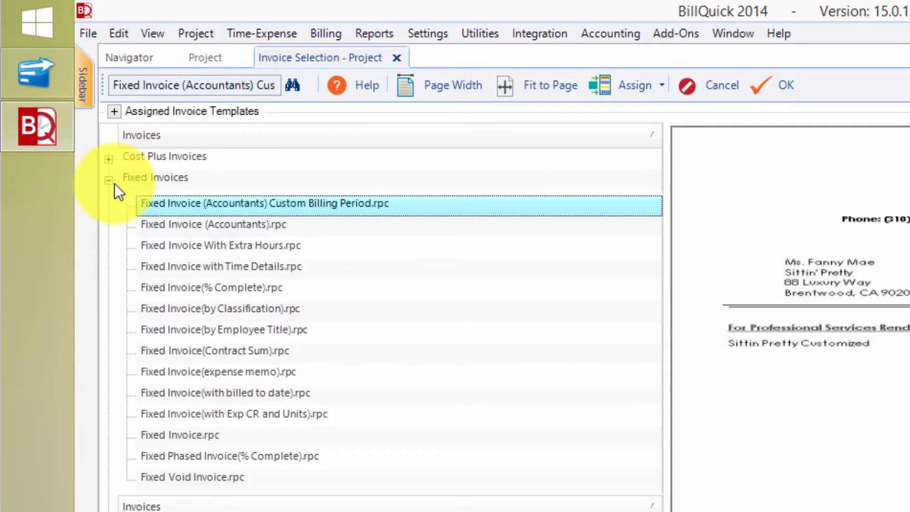
click(108, 179)
click(145, 126)
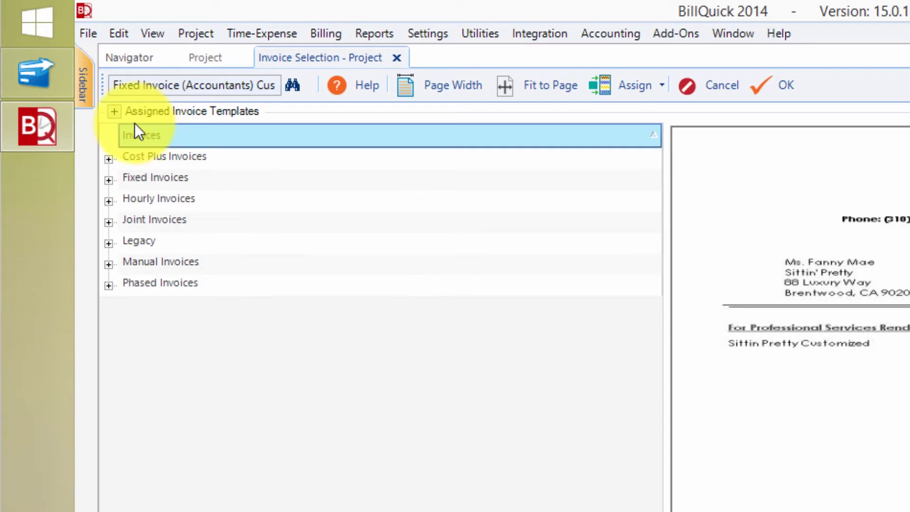
Step: Assign Phased Invoice Summarized with Expenses(with Exp CR and Units).rpc as the project's standard invoice template
click(117, 111)
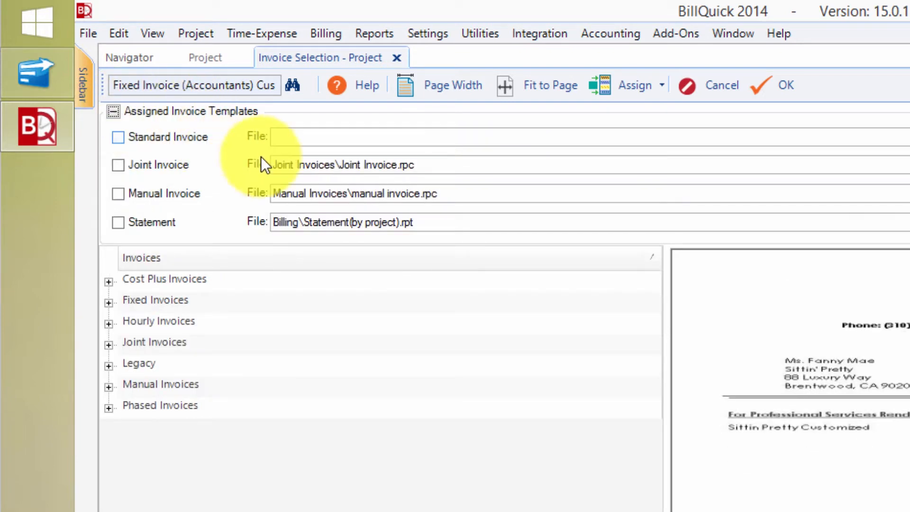
click(290, 136)
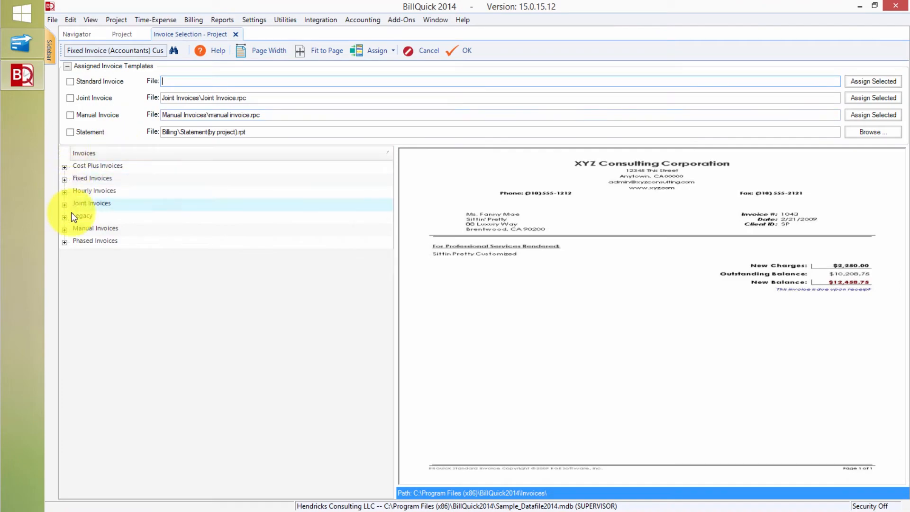
click(65, 240)
click(147, 256)
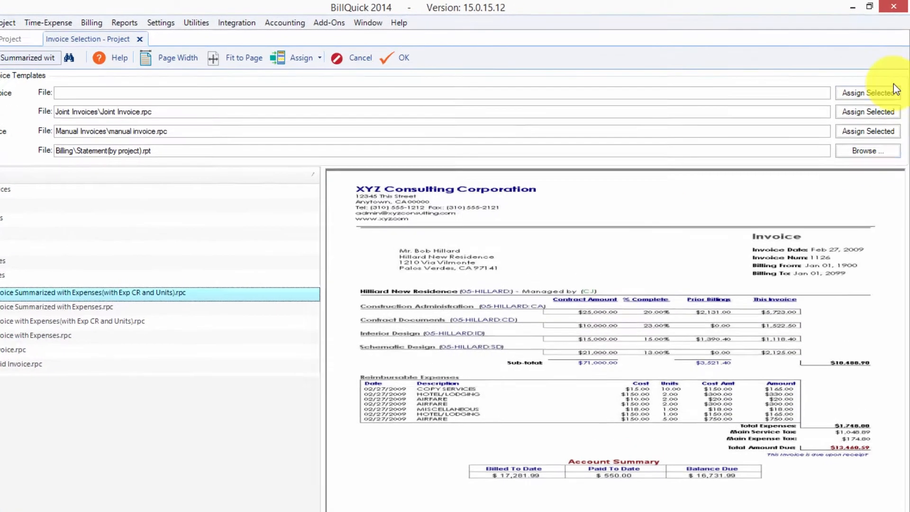
click(893, 91)
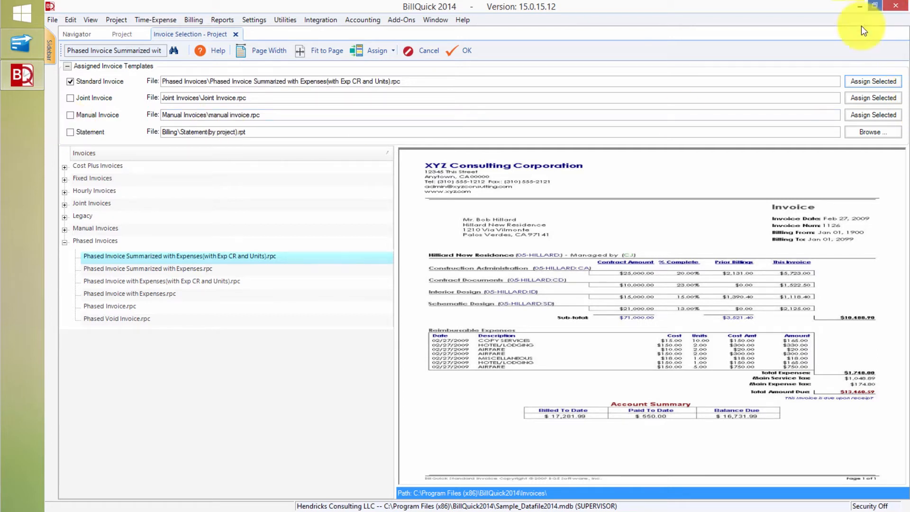
Step: Close the project's invoice template selection and open the Billing Schedule for 09-PV Country Club
click(235, 33)
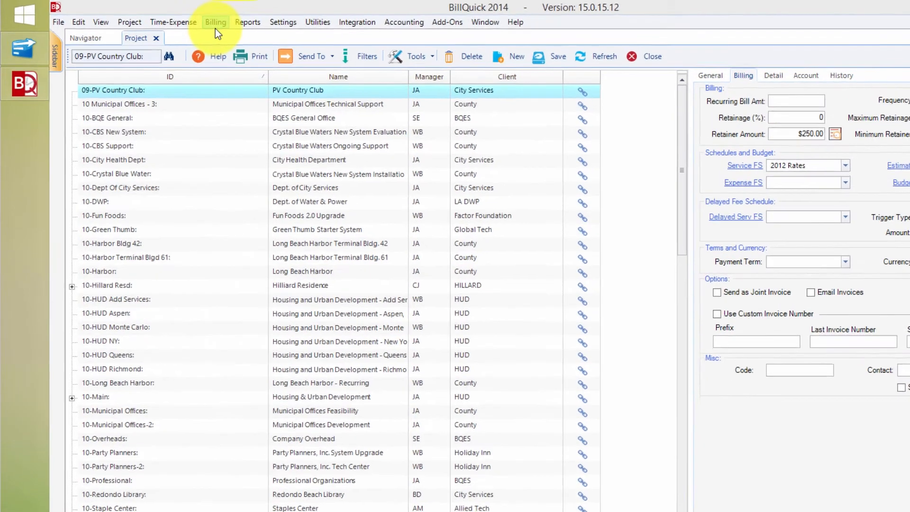
click(193, 20)
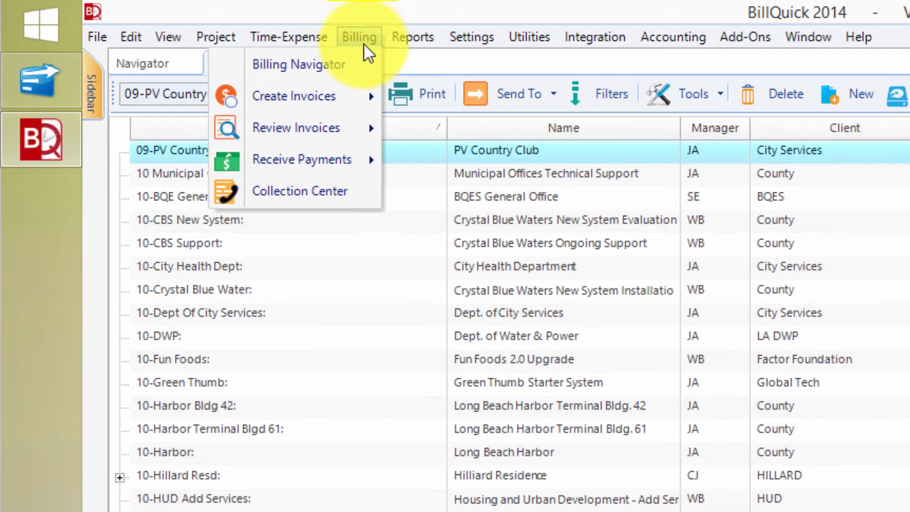
mouse_move(345, 104)
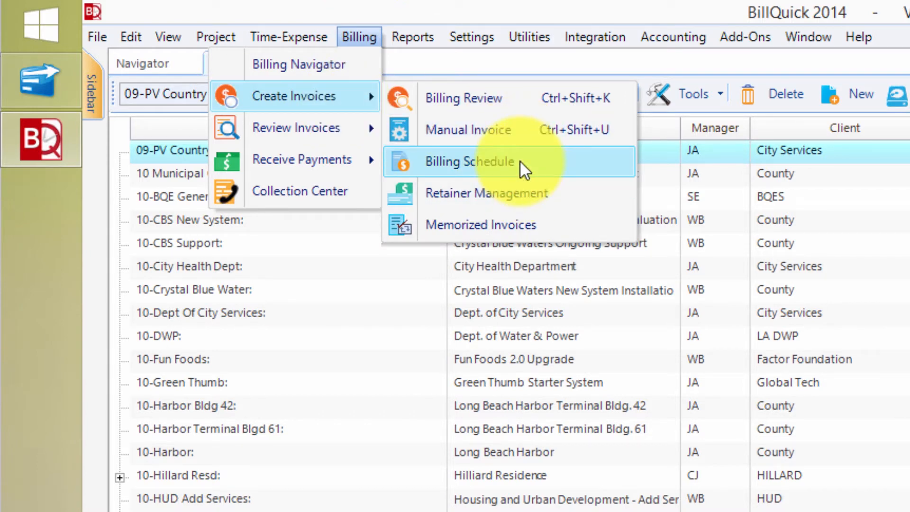
click(564, 161)
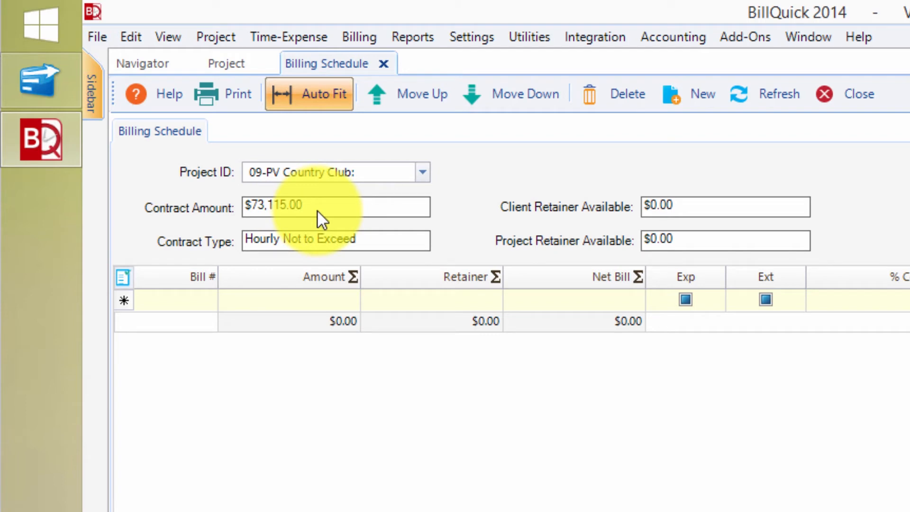
Step: Go through the Bill #, Amount, Retainer and Net Bill fields of a first billing schedule line, and close the schedule
click(215, 302)
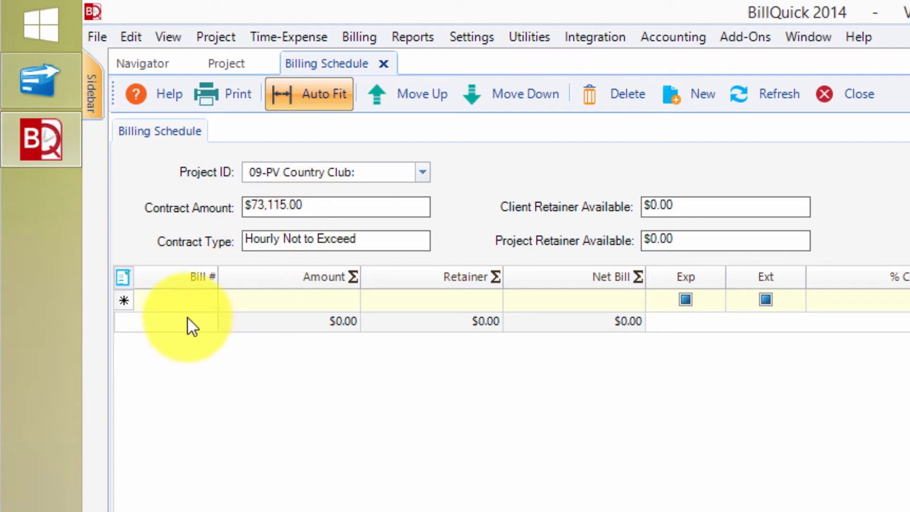
click(211, 301)
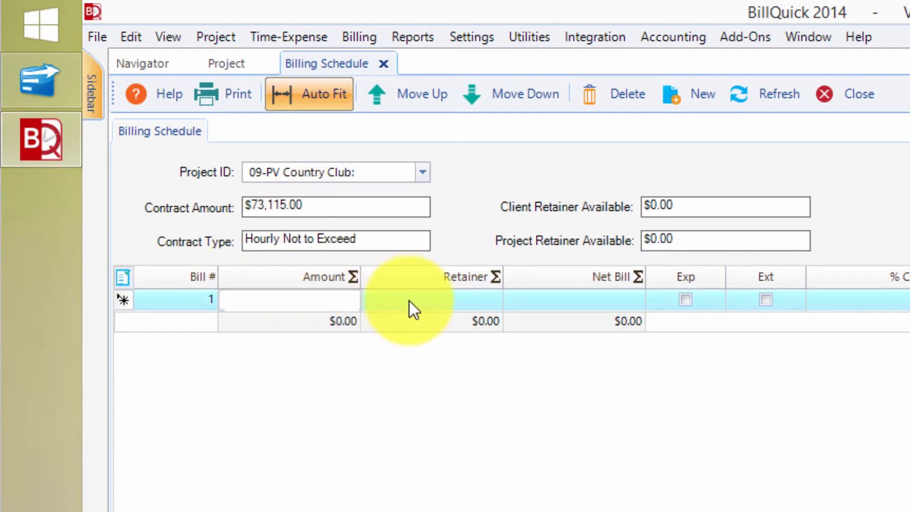
click(469, 299)
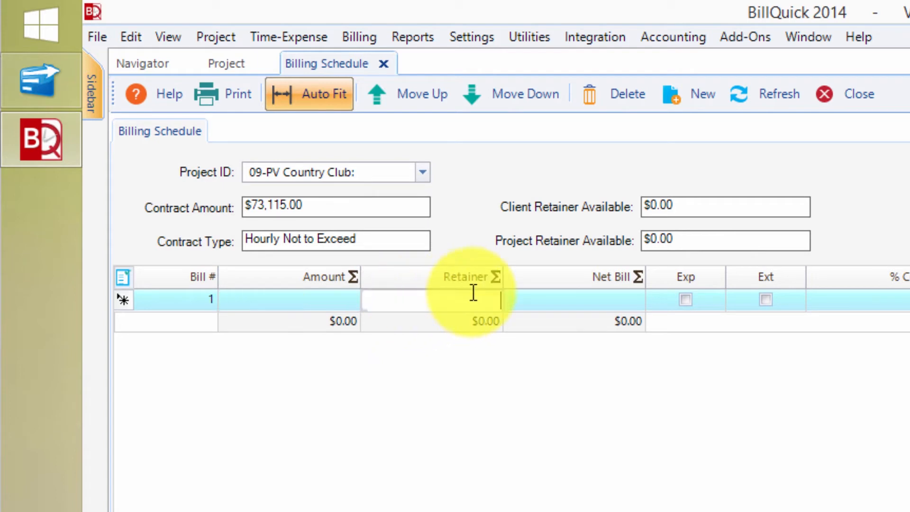
click(625, 301)
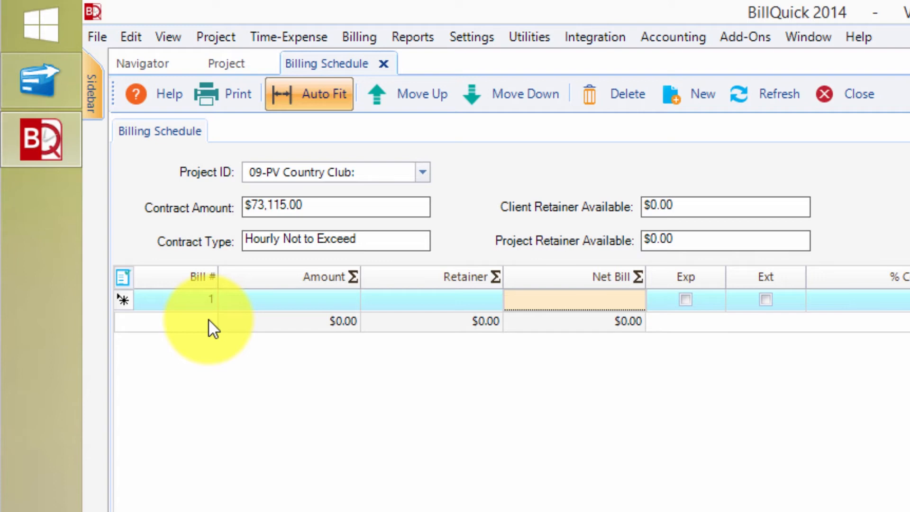
click(388, 64)
Step: Open Review Time and Expenses and examine the options for viewing entries by employees, vendors, projects or groups
click(315, 39)
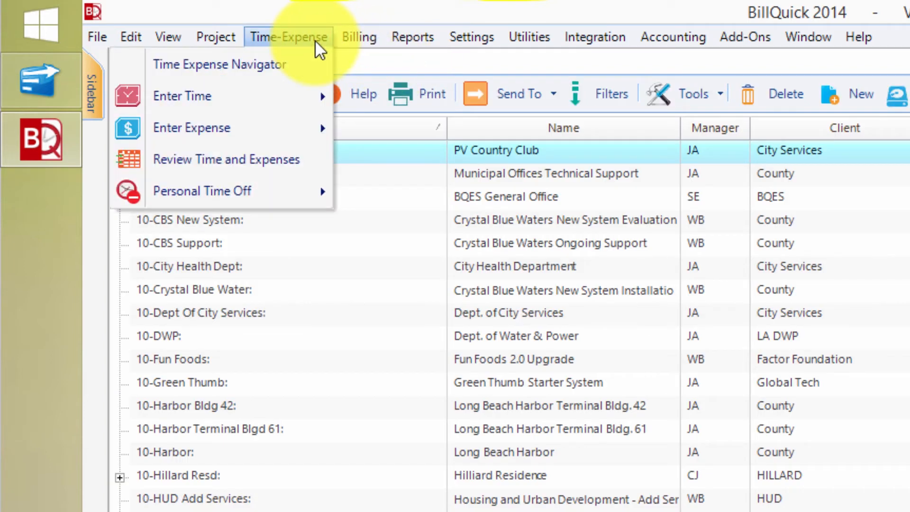
click(278, 158)
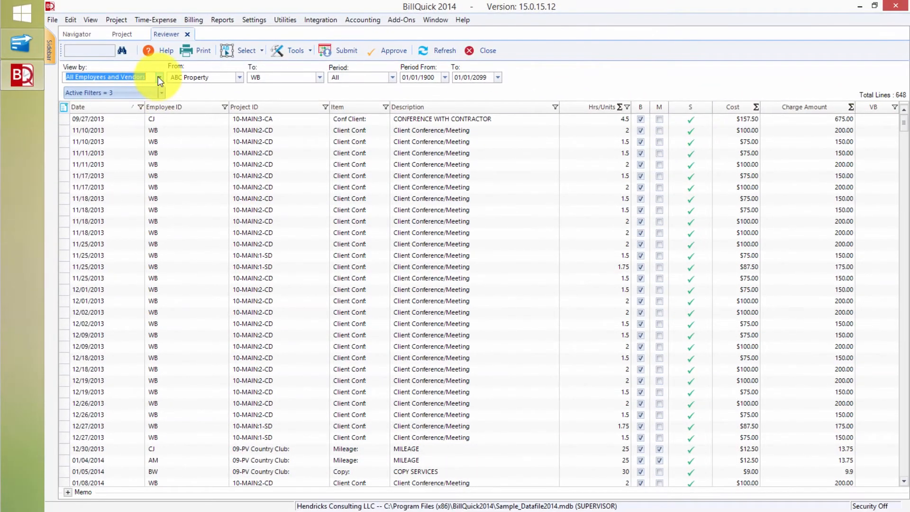
click(160, 77)
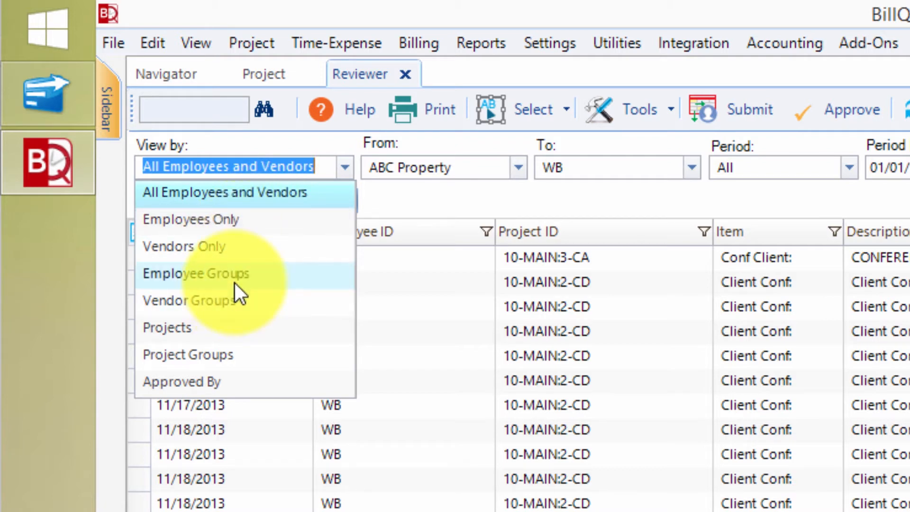
click(343, 168)
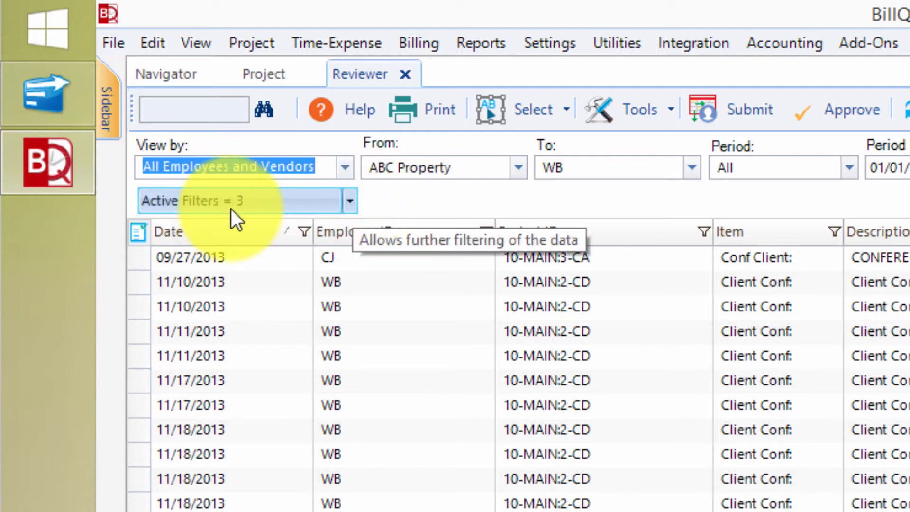
Step: Review the available entry filters and replace Approved Only with Un-Approved Only
click(353, 198)
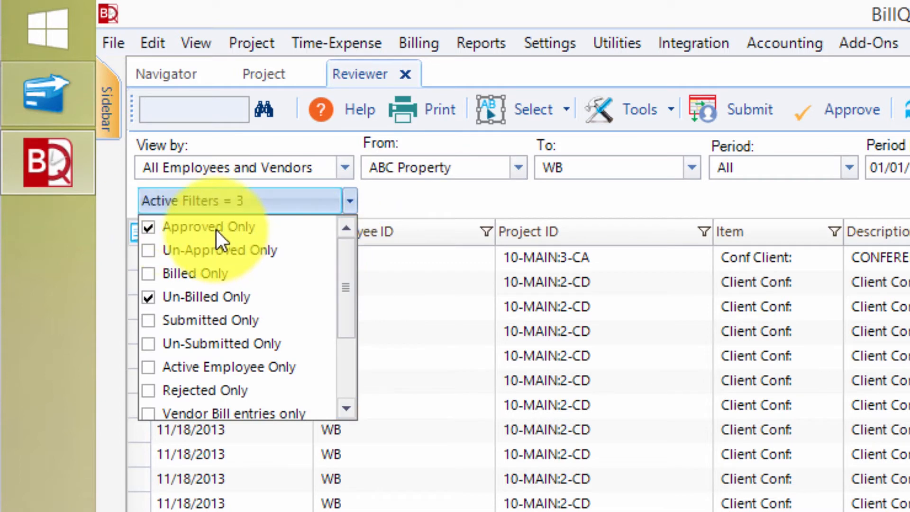
drag(351, 289, 349, 345)
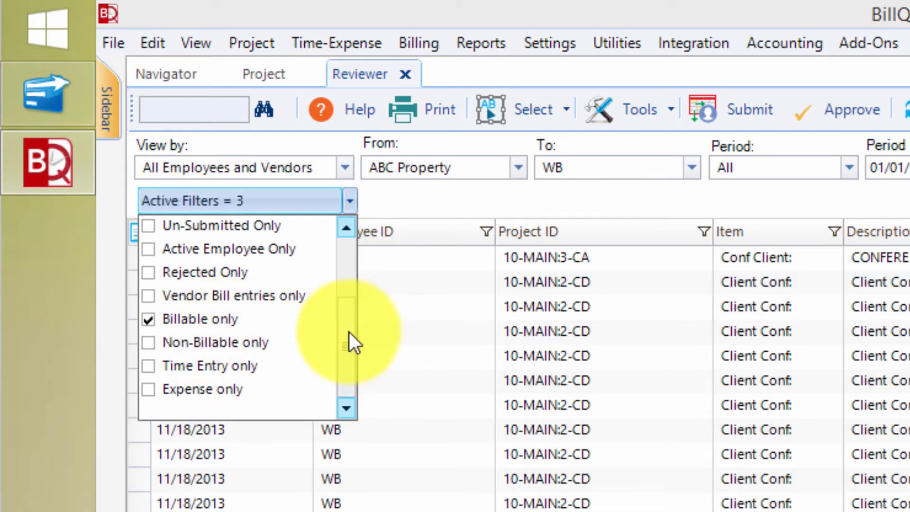
drag(349, 332, 354, 246)
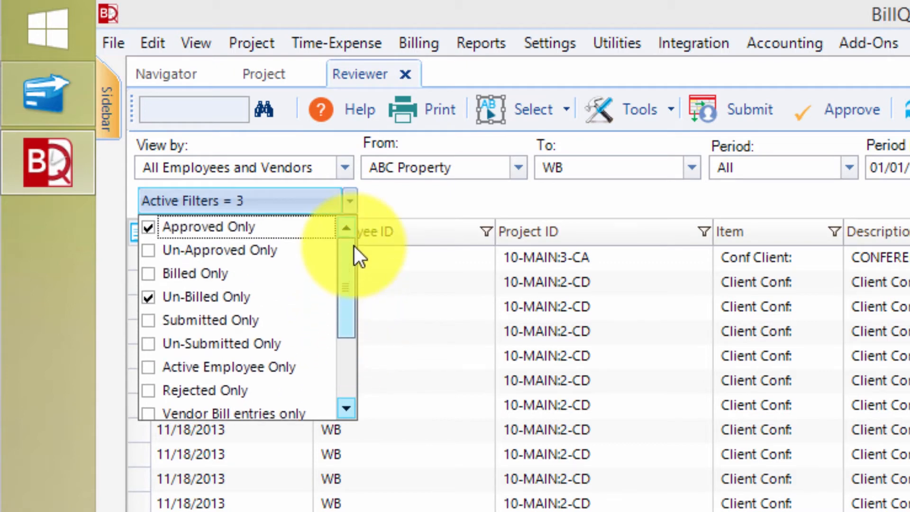
click(187, 226)
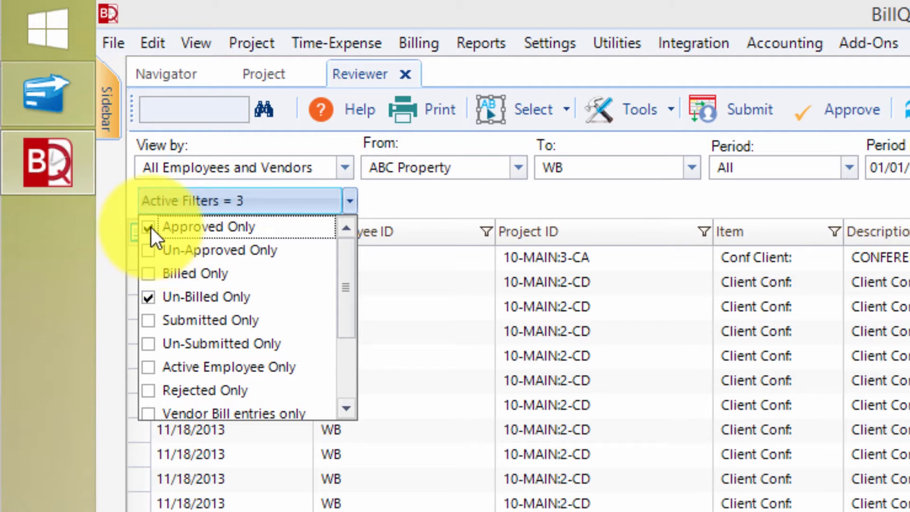
click(151, 251)
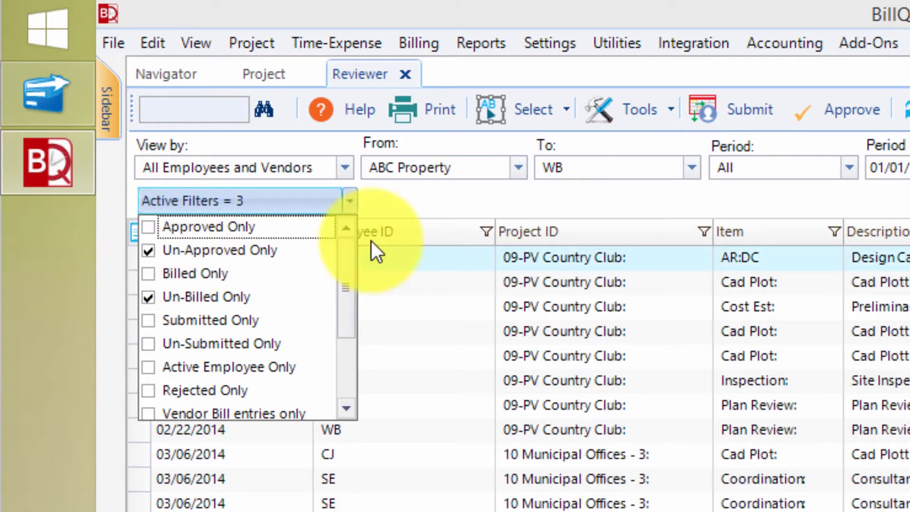
click(593, 213)
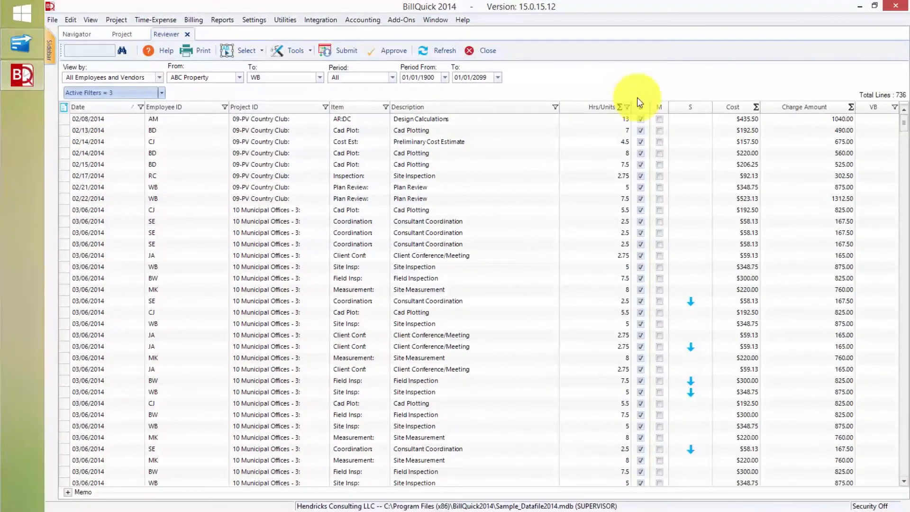
Step: Try selecting individual entries, and select the 09-PV Country Club entries dated 02/15/2014 through 02/22/2014
click(107, 119)
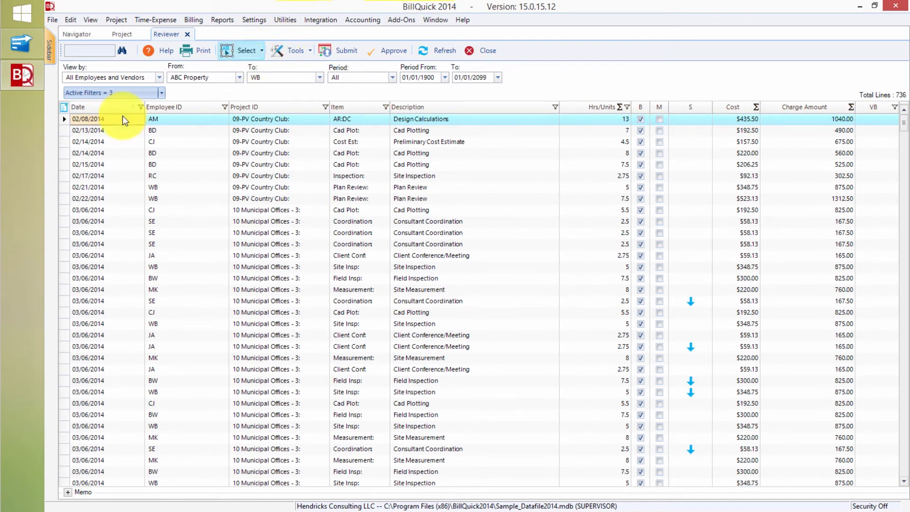
click(79, 166)
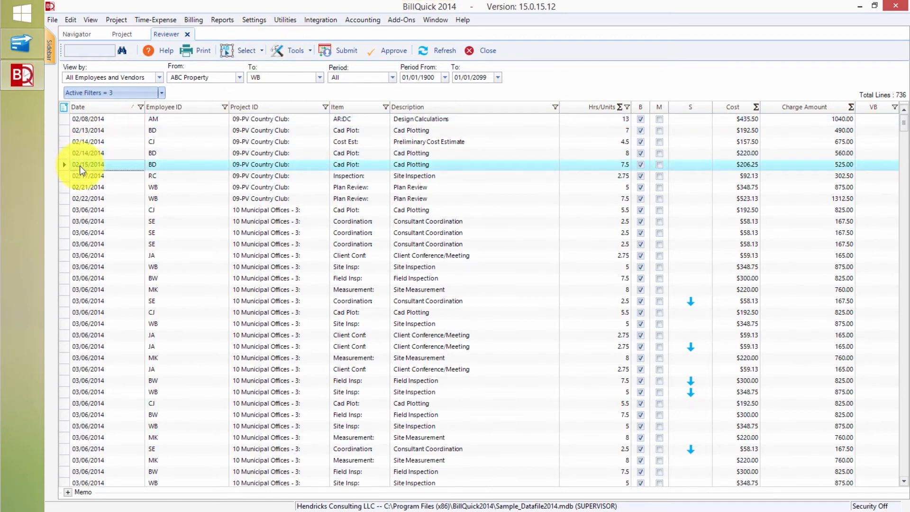
click(83, 209)
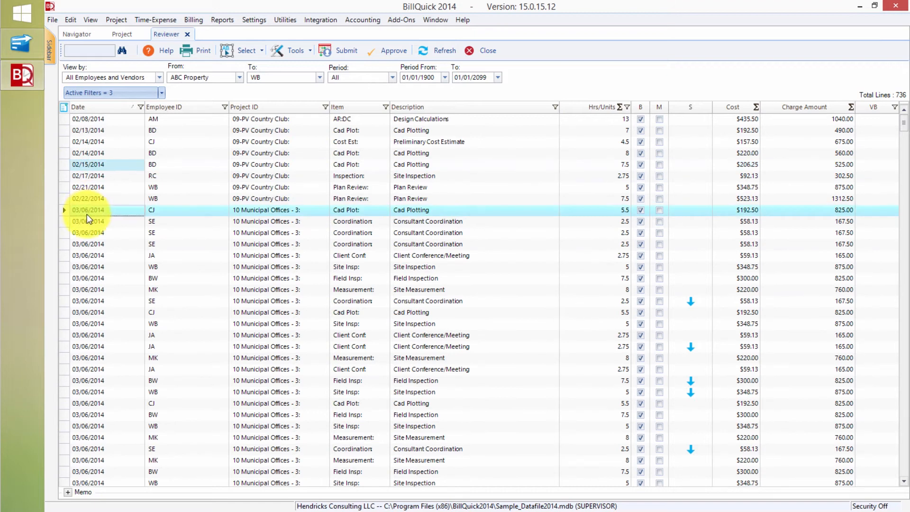
click(88, 266)
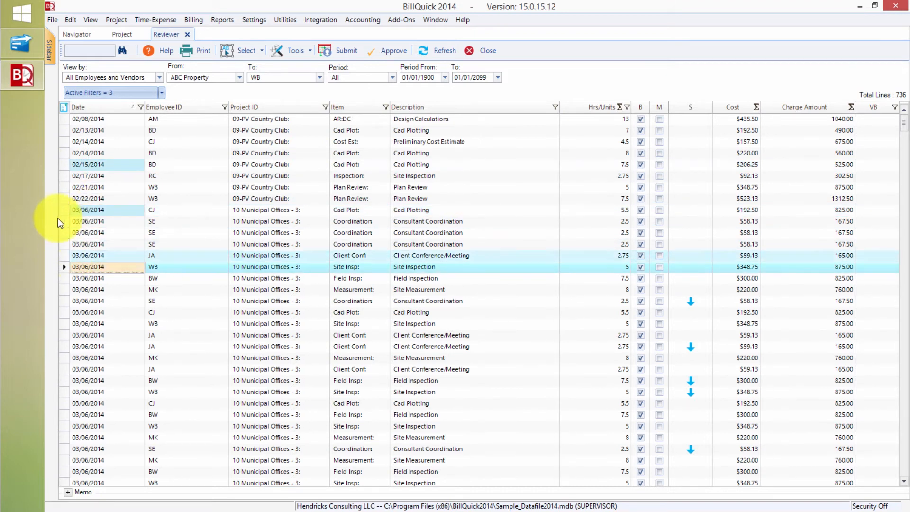
click(67, 212)
click(63, 164)
shift+click(63, 199)
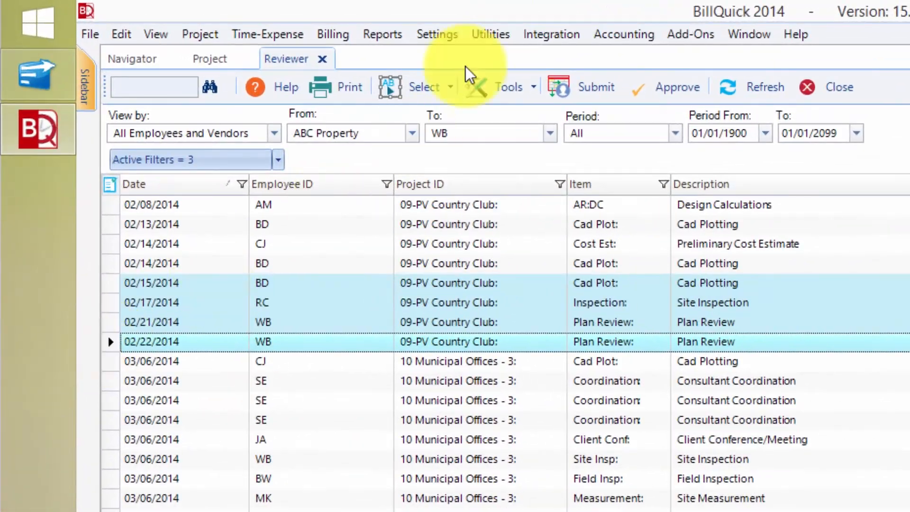
Step: Reverse the current entry selection, and select all listed un-approved entries in preparation for approval
click(415, 85)
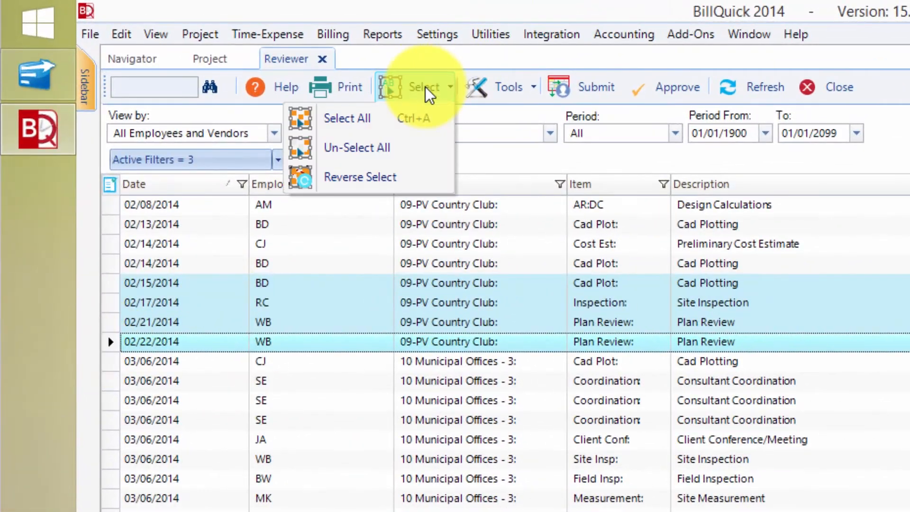
click(382, 178)
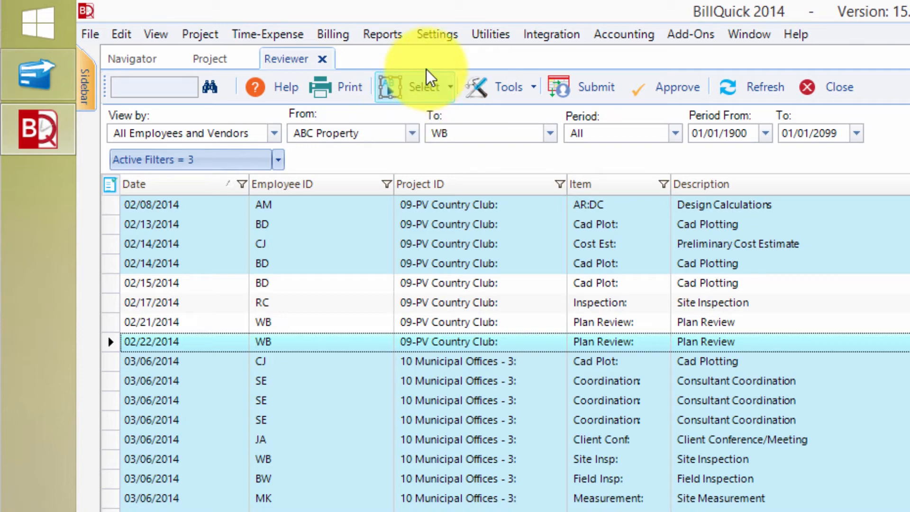
click(393, 89)
click(404, 117)
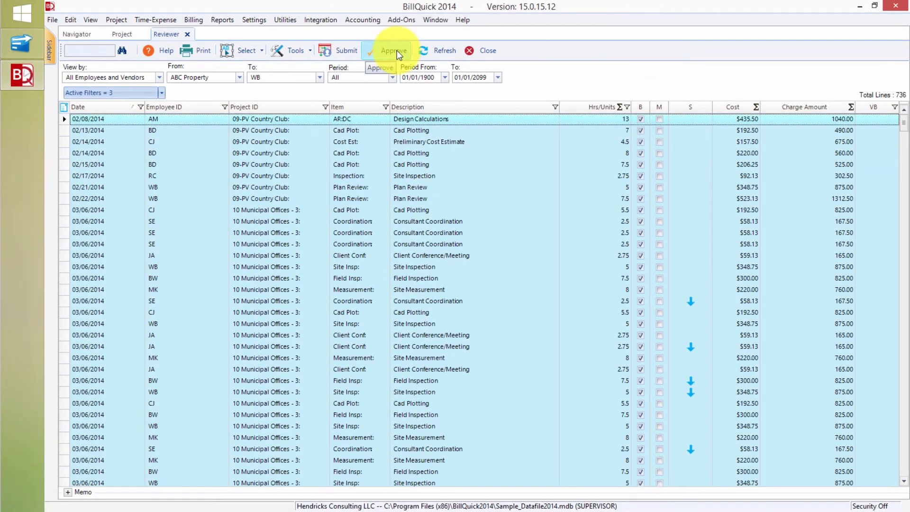
click(393, 50)
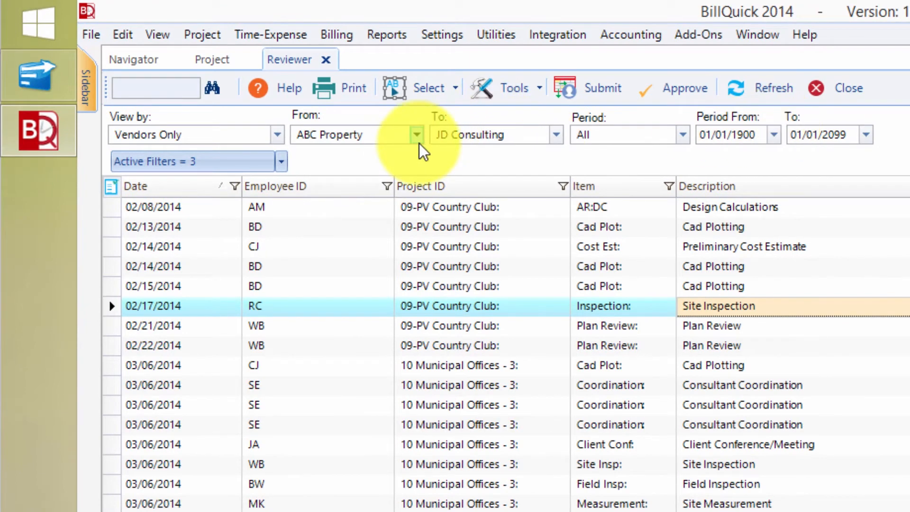
Step: View the entries by Projects with 09-PV Country Club as the starting project, and refresh the list
click(275, 135)
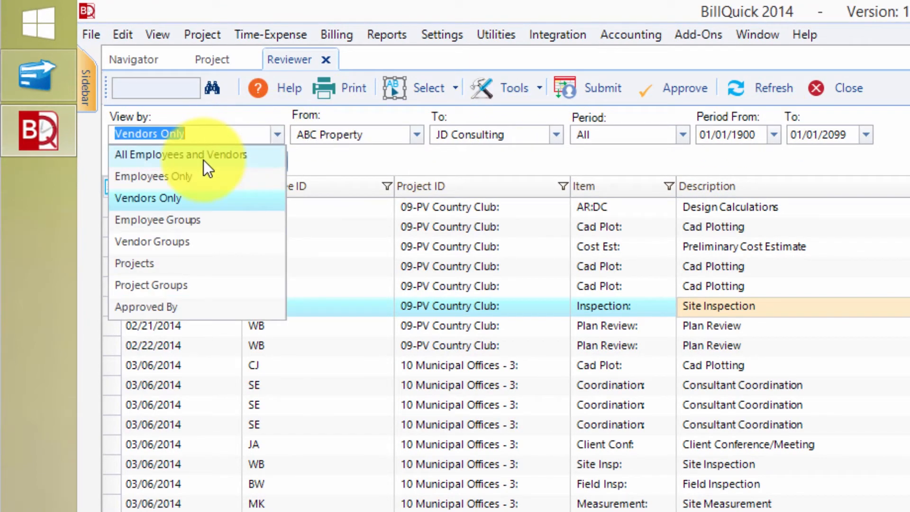
click(146, 263)
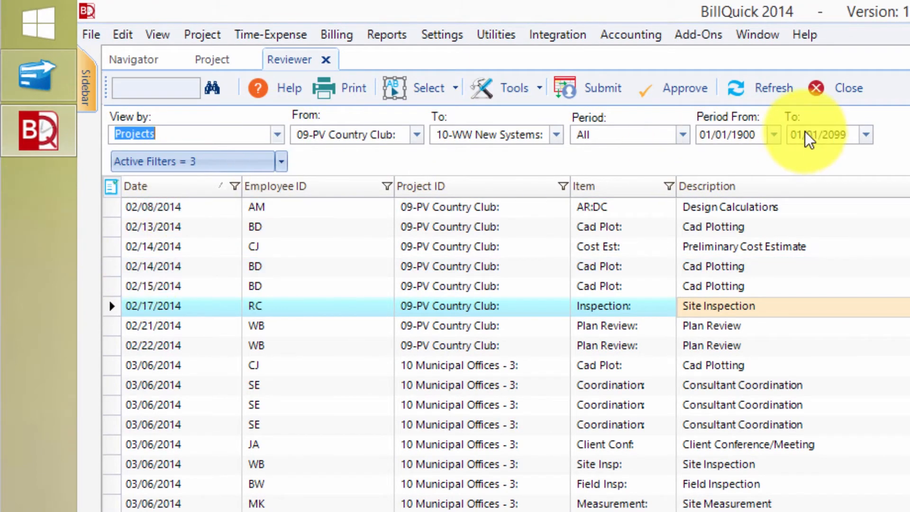
click(774, 78)
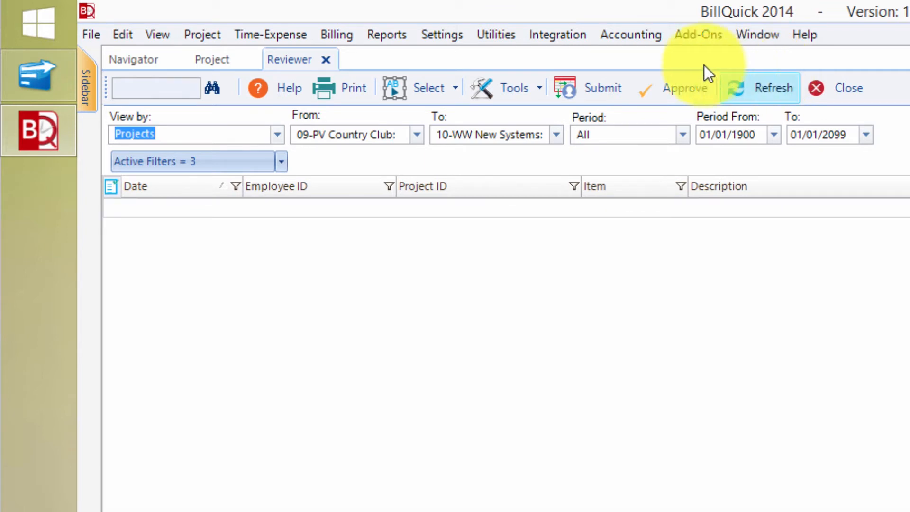
click(416, 134)
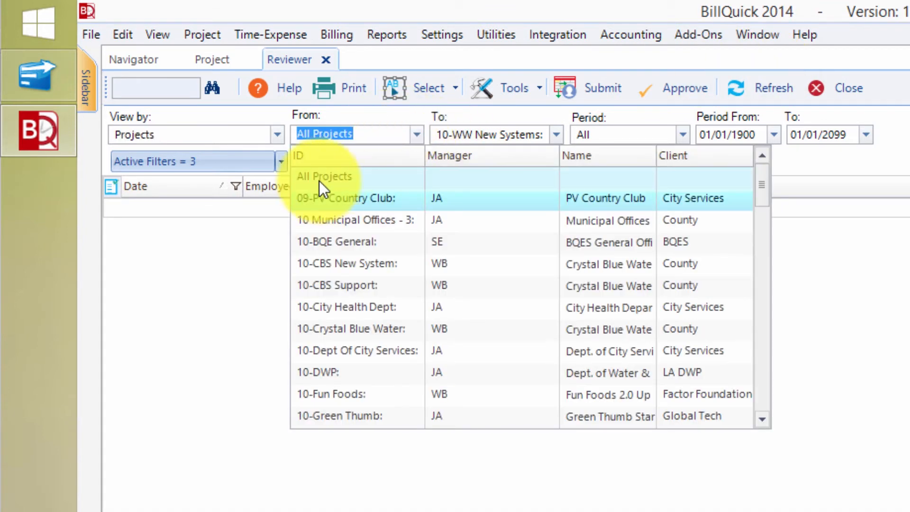
click(319, 190)
click(767, 90)
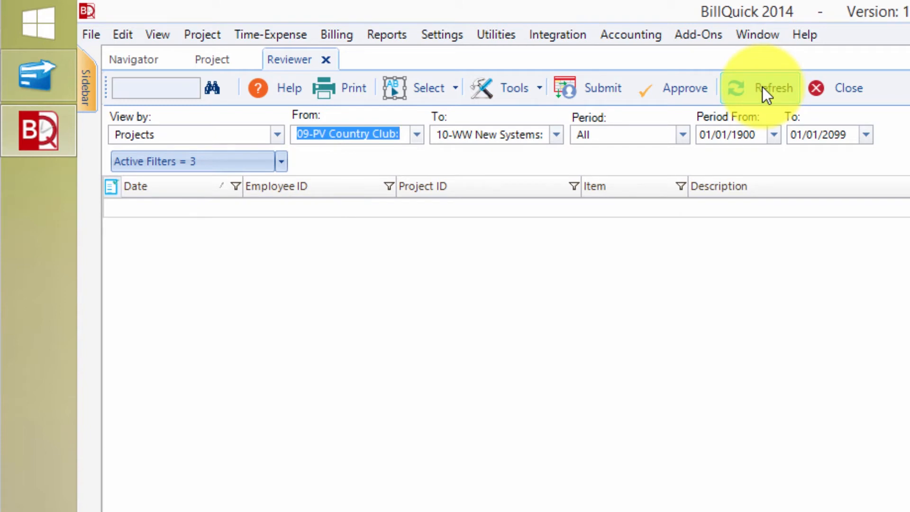
Step: Change the entry filter from Un-Approved Only to Approved Only
click(281, 161)
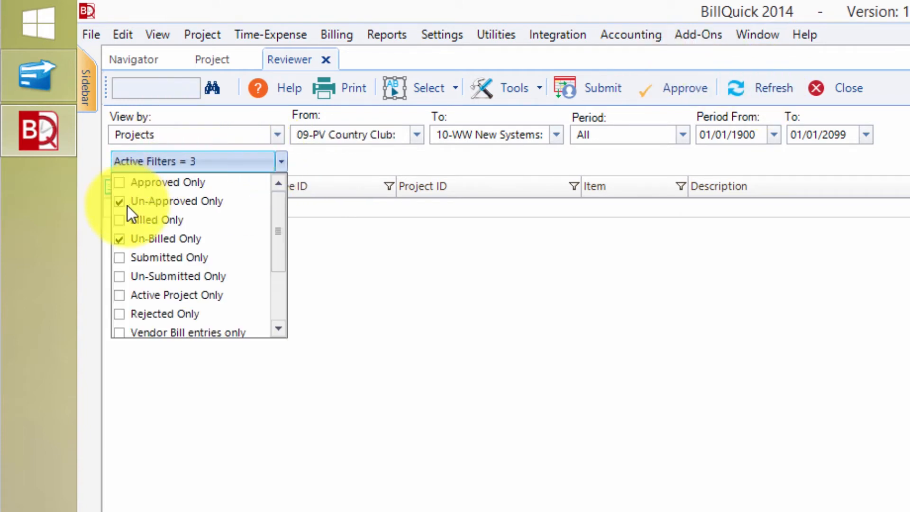
click(121, 201)
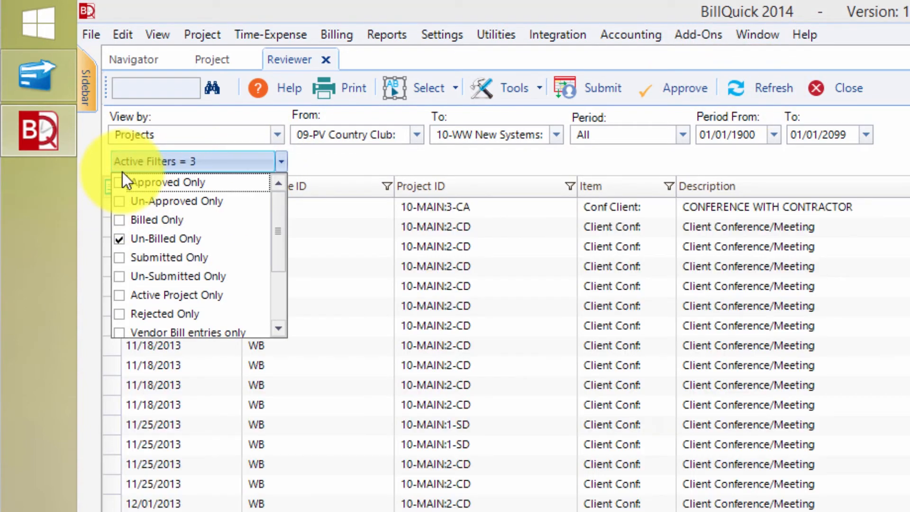
click(119, 181)
click(342, 157)
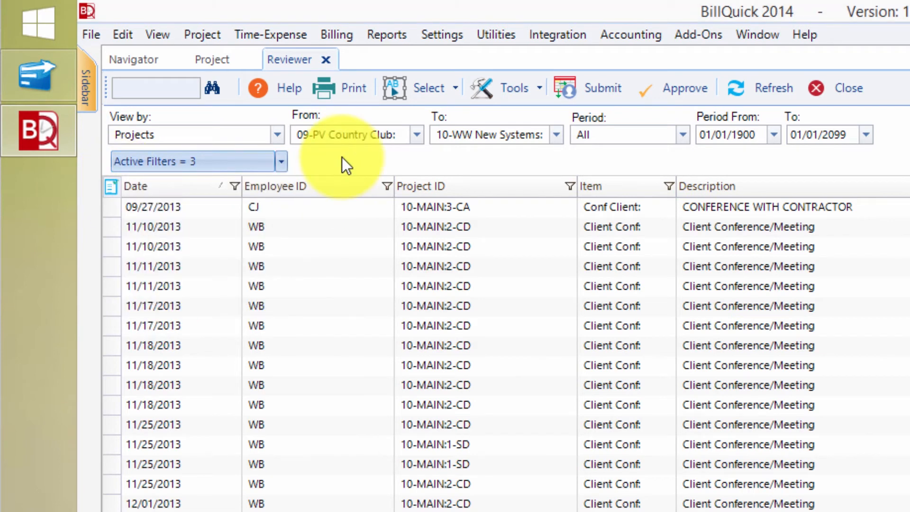
Step: Look through the approved time and expense entries, and close the Reviewer
click(749, 76)
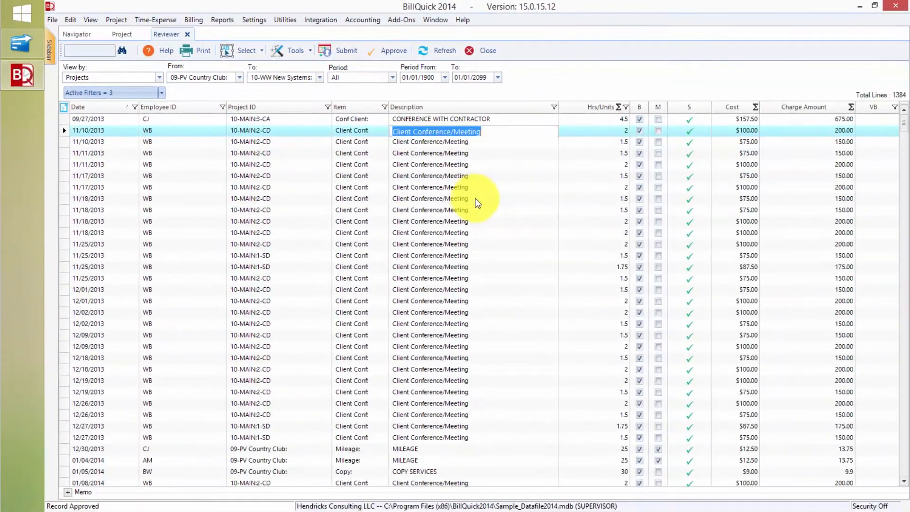
scroll(477, 203, down, 6)
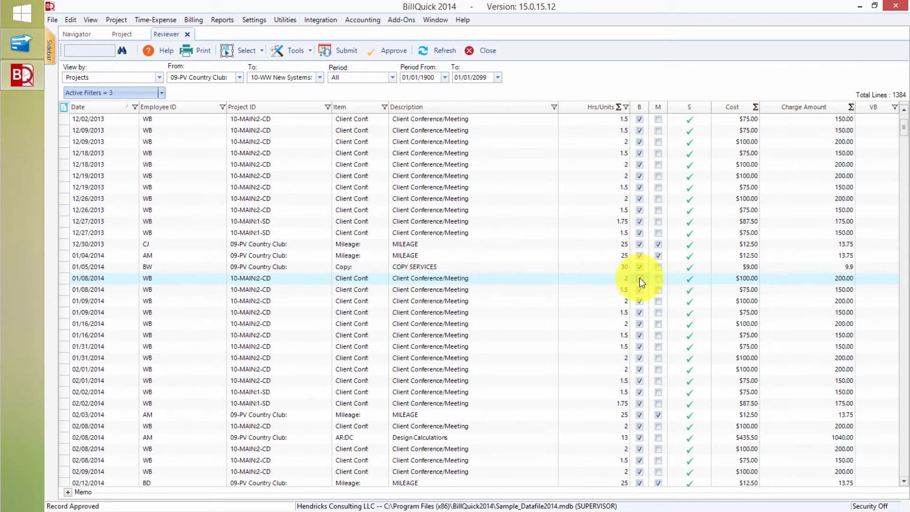
click(187, 34)
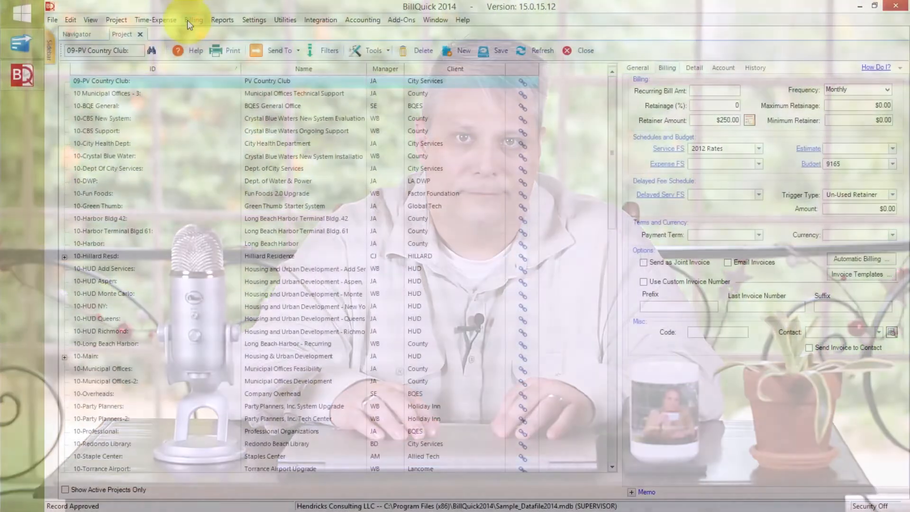
Step: Open Billing Review for creating invoices
click(189, 20)
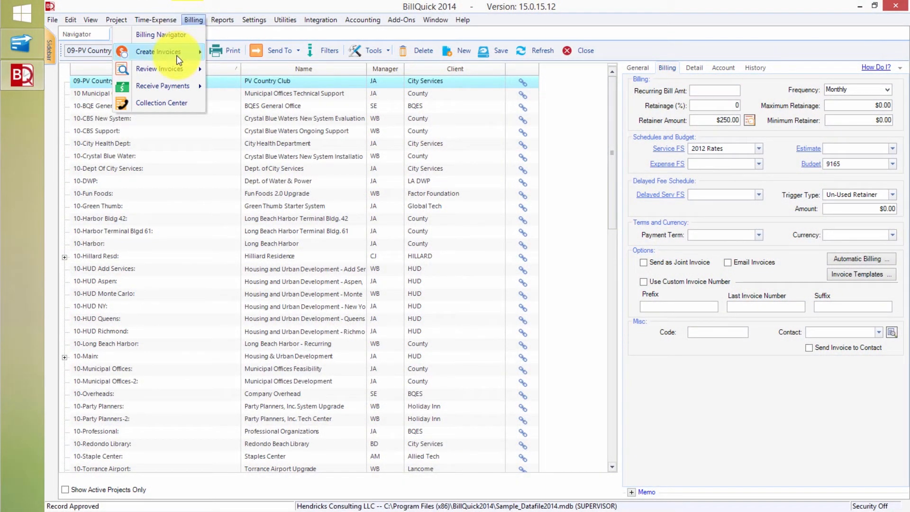
mouse_move(177, 56)
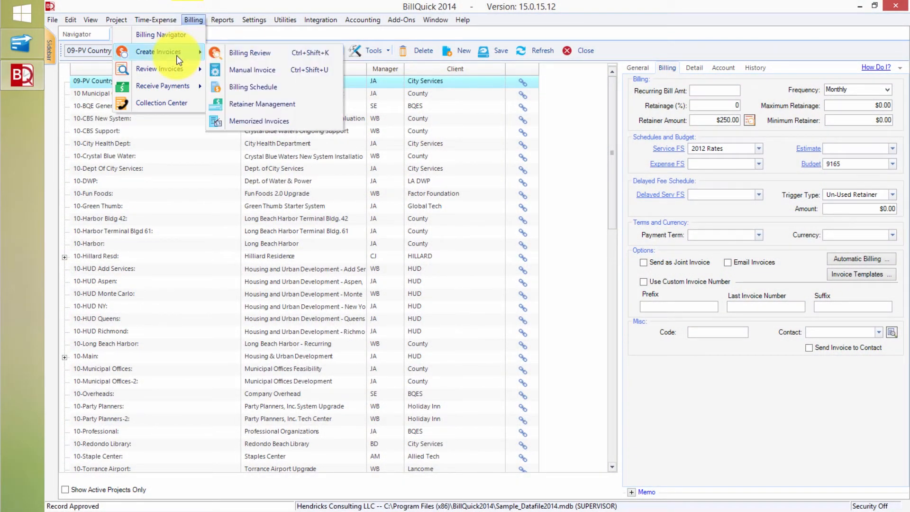
click(304, 53)
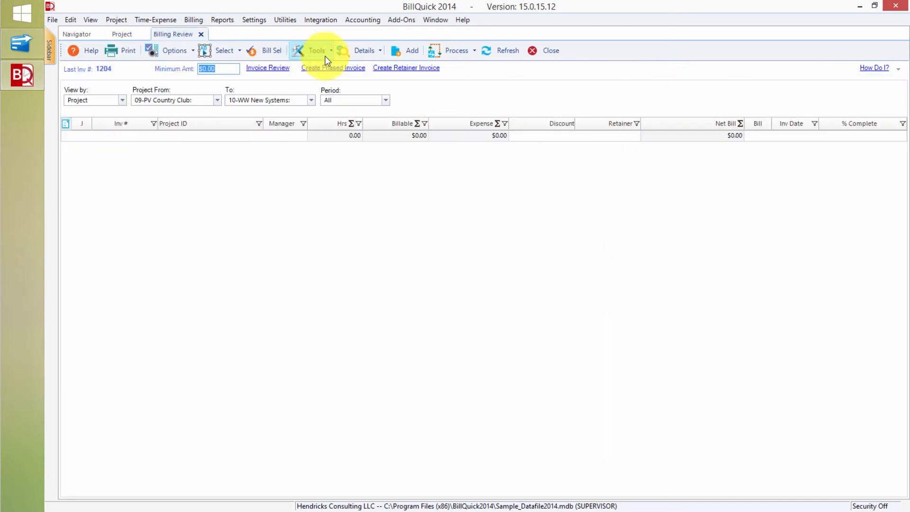
Step: Load the billing list by Project from 09-PV Country Club to 10-WW New Systems for all periods, declining to view un-approved records
click(100, 97)
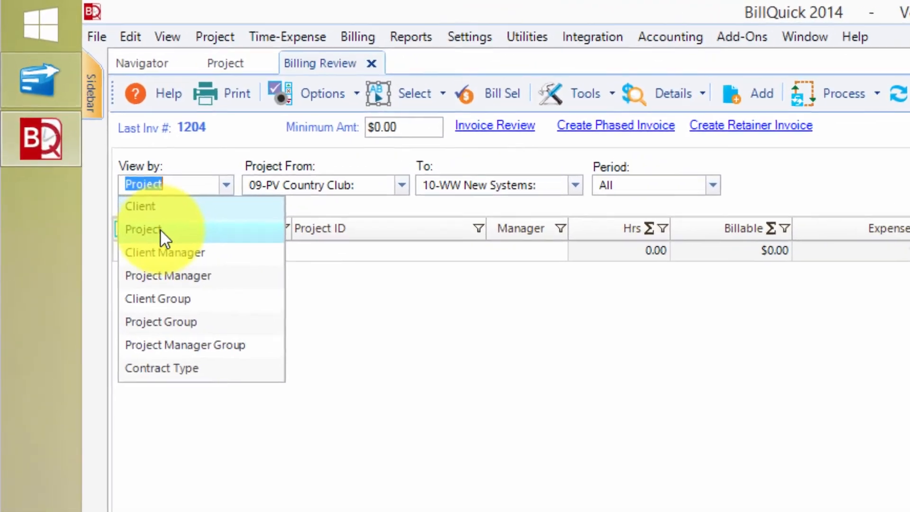
click(121, 172)
click(303, 140)
click(298, 231)
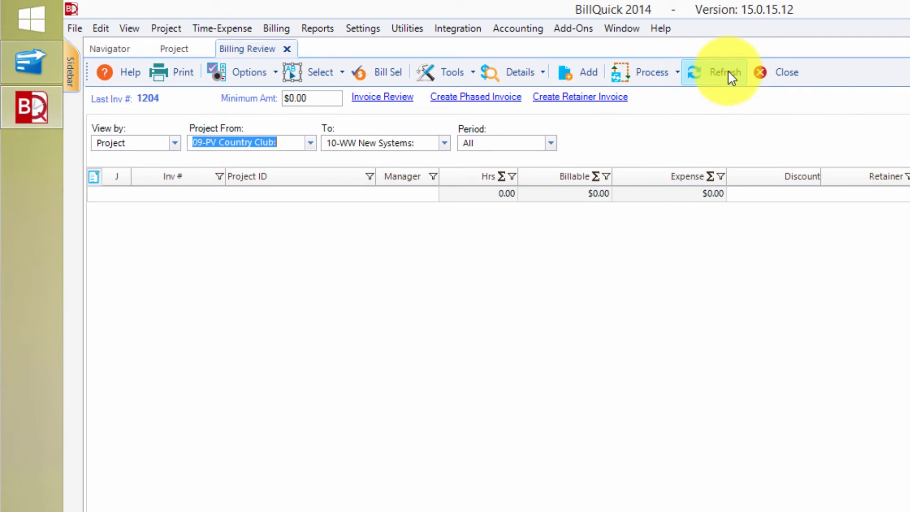
click(728, 74)
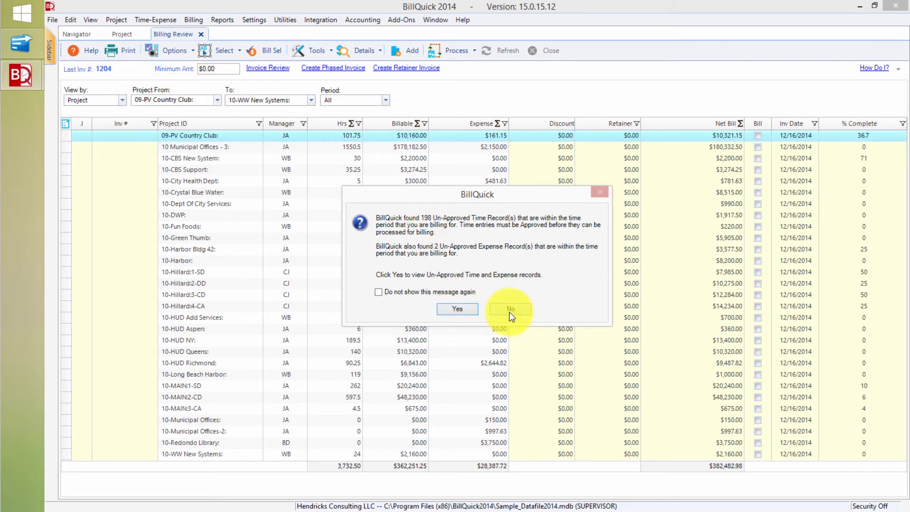
drag(451, 190, 403, 158)
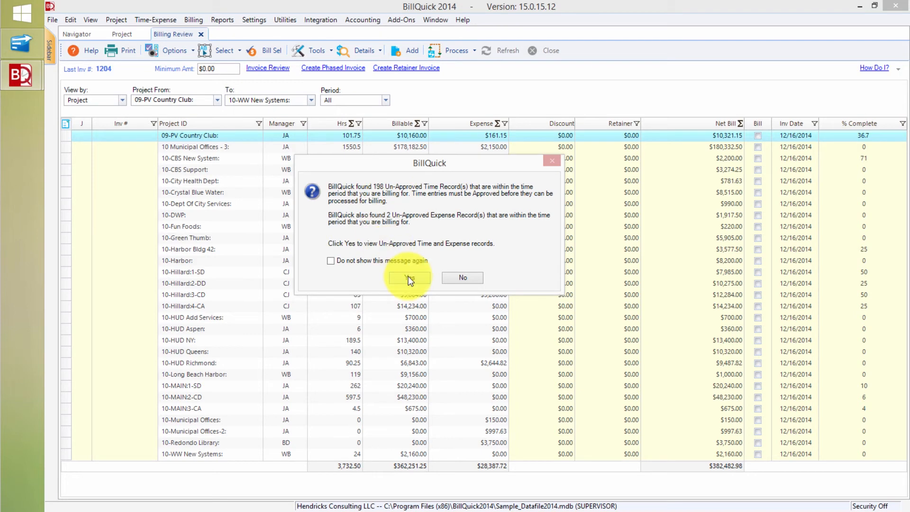
click(464, 278)
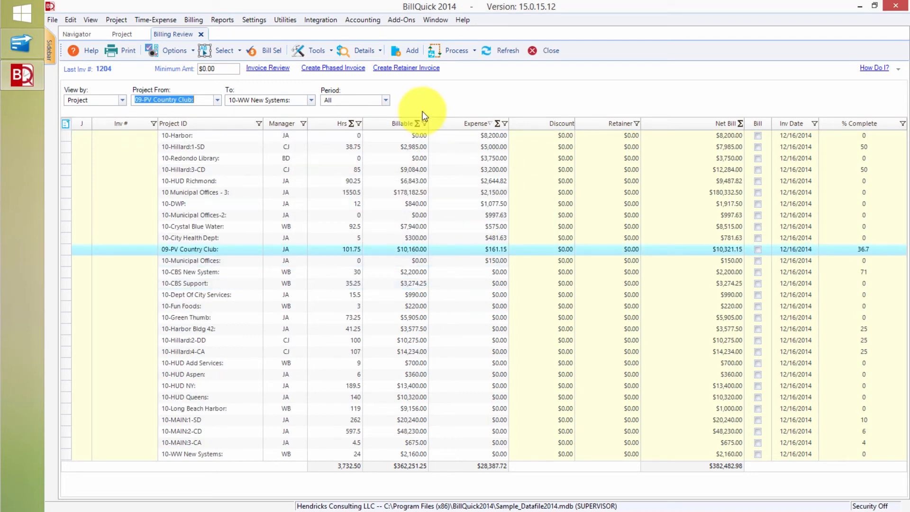
Step: View the billing list by Project Manager for manager CJ only, declining to view un-approved records on refresh
click(122, 99)
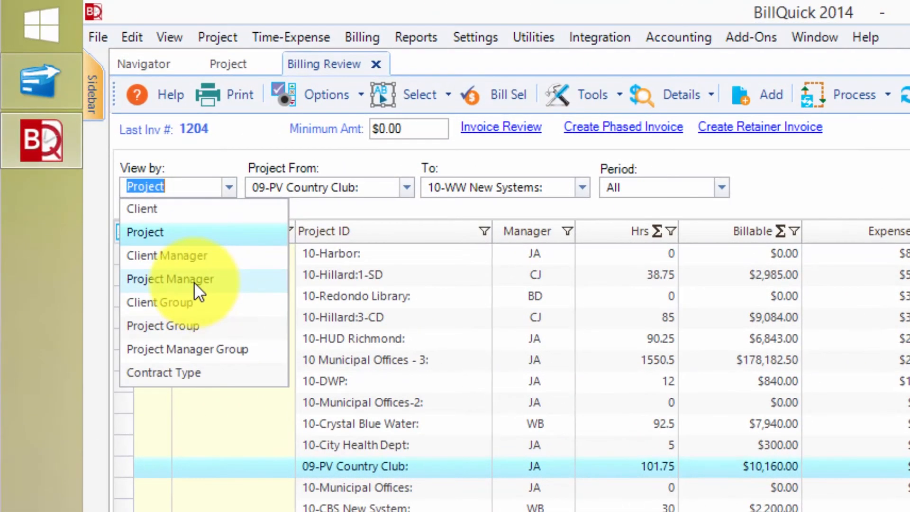
click(194, 279)
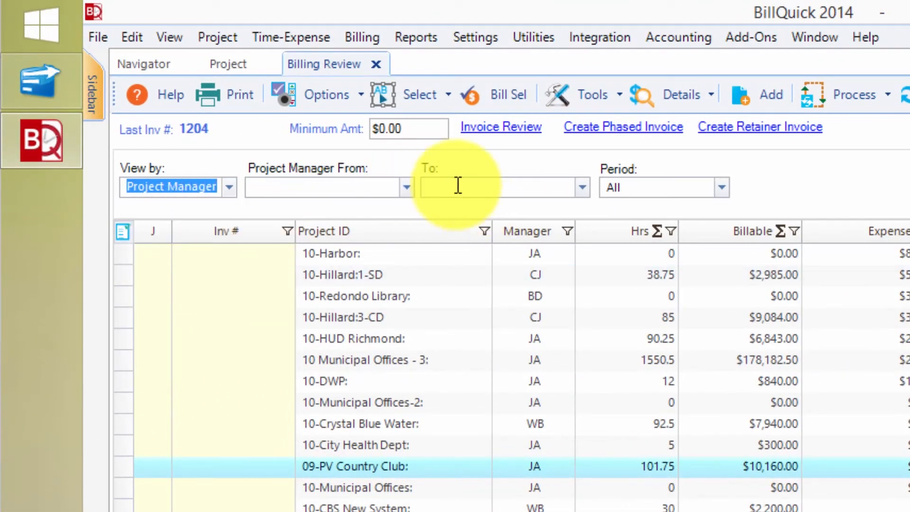
click(406, 188)
click(265, 332)
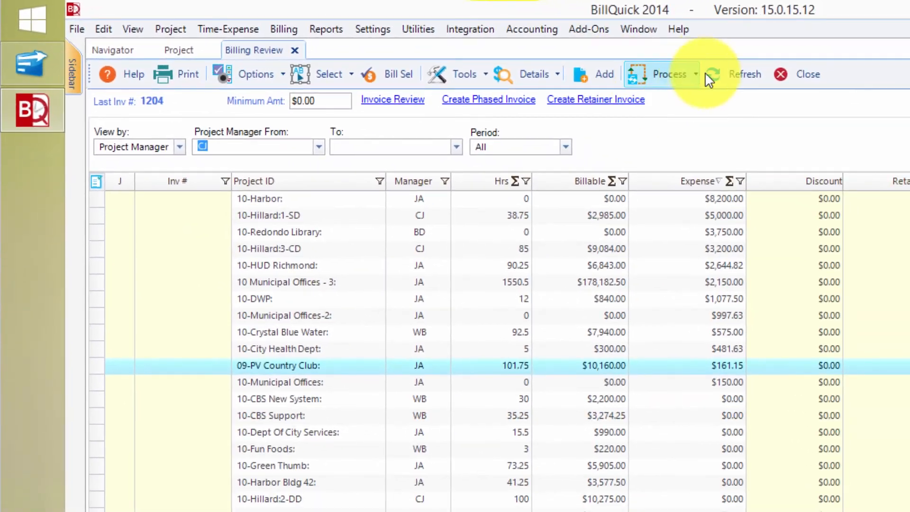
click(706, 73)
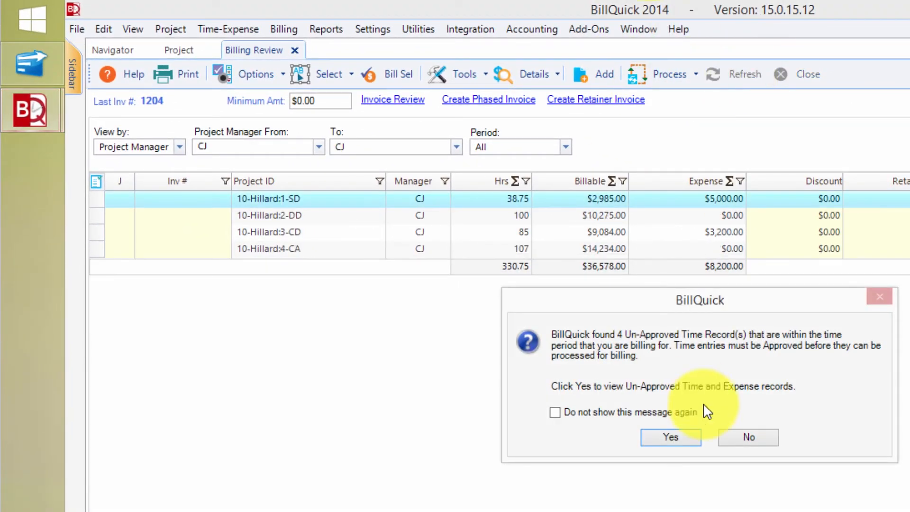
click(747, 436)
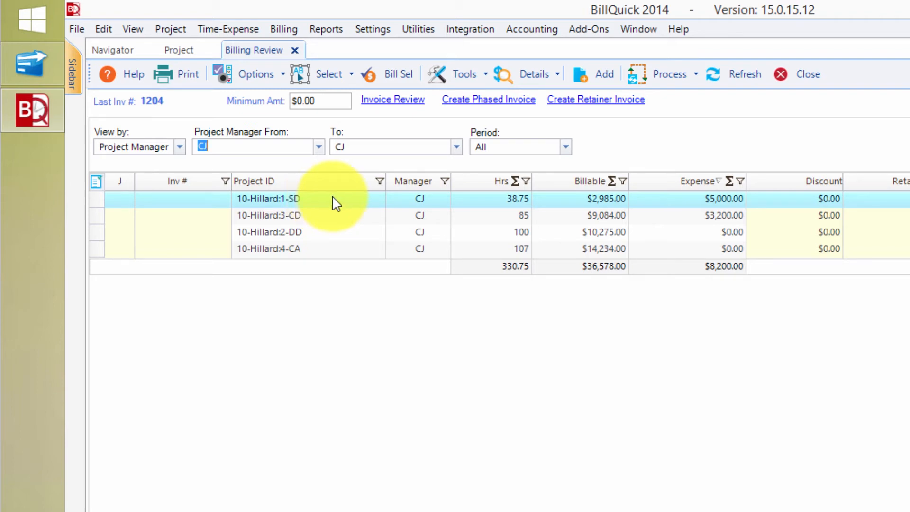
Step: Return the billing list to Project view from 09-PV Country Club to 10-WW New Systems, and refresh it without viewing un-approved records
click(180, 147)
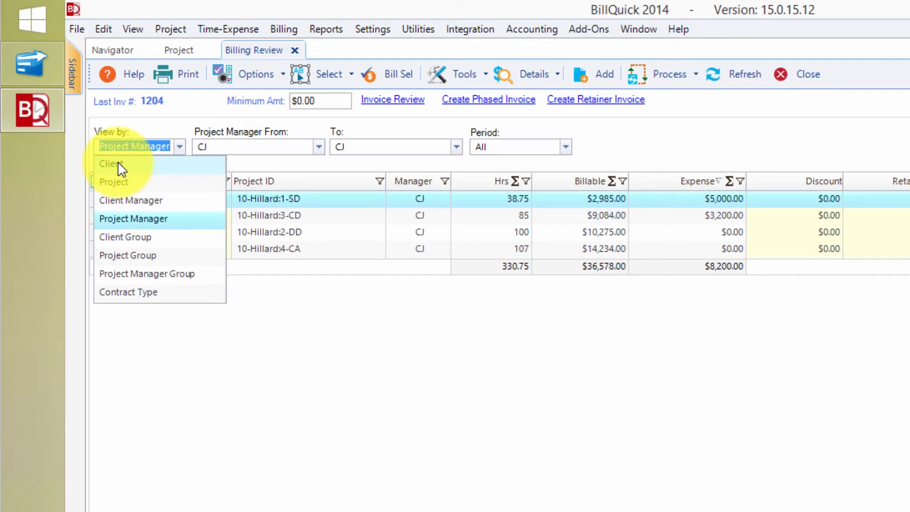
click(121, 185)
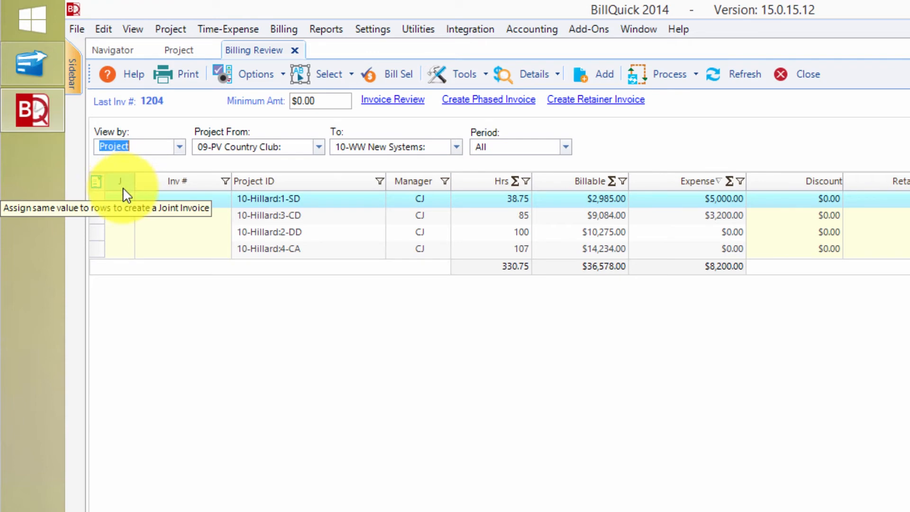
click(743, 74)
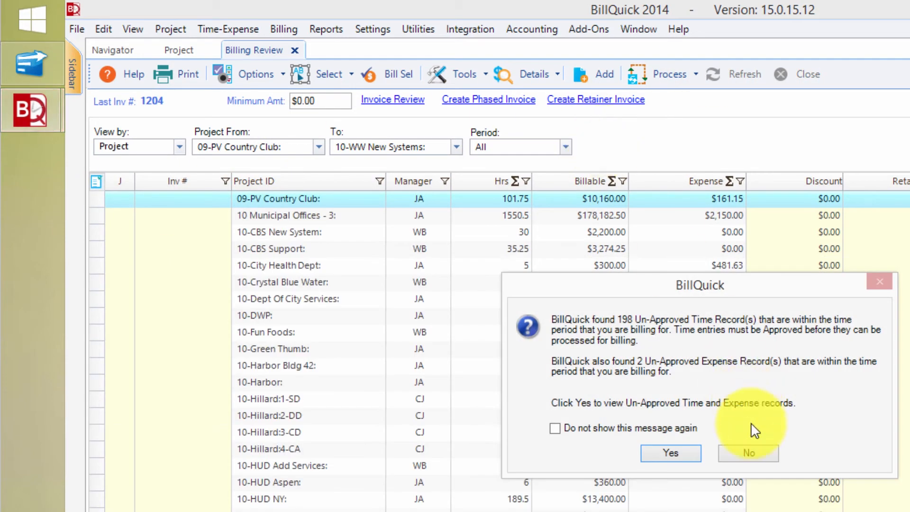
click(756, 451)
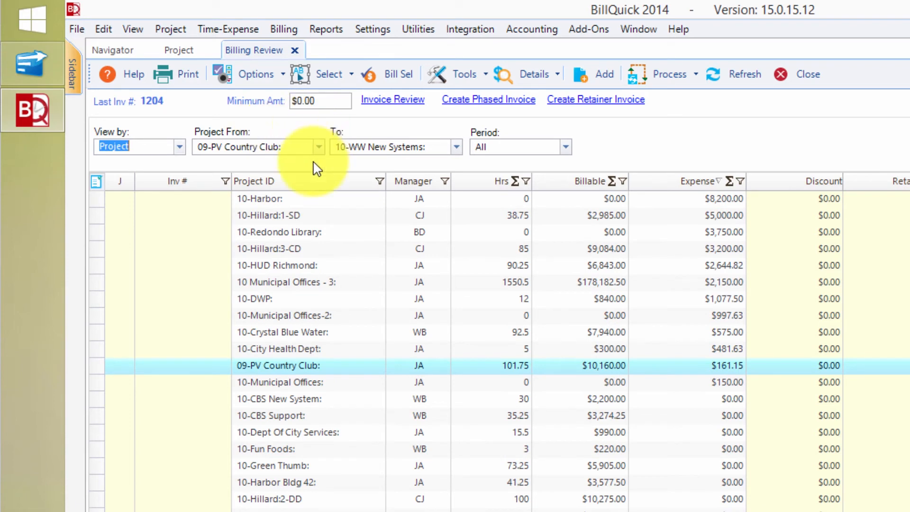
click(311, 146)
click(230, 197)
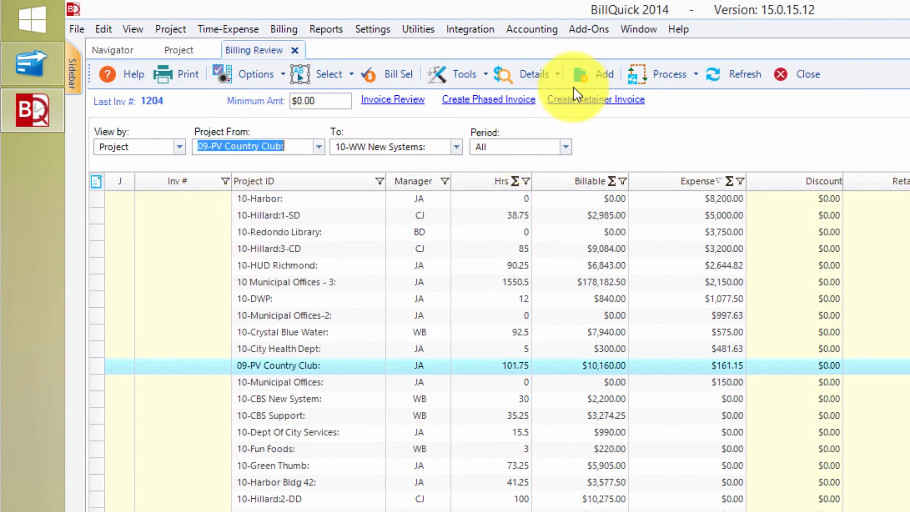
click(455, 146)
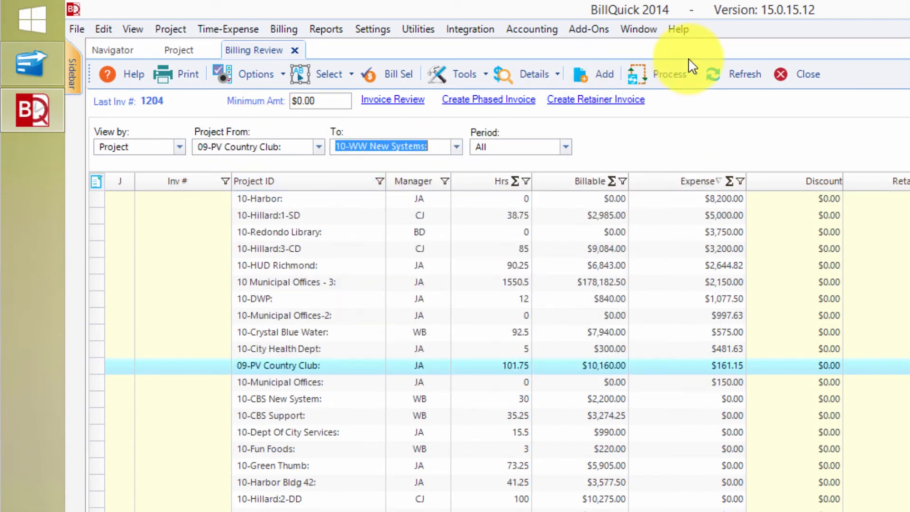
click(725, 76)
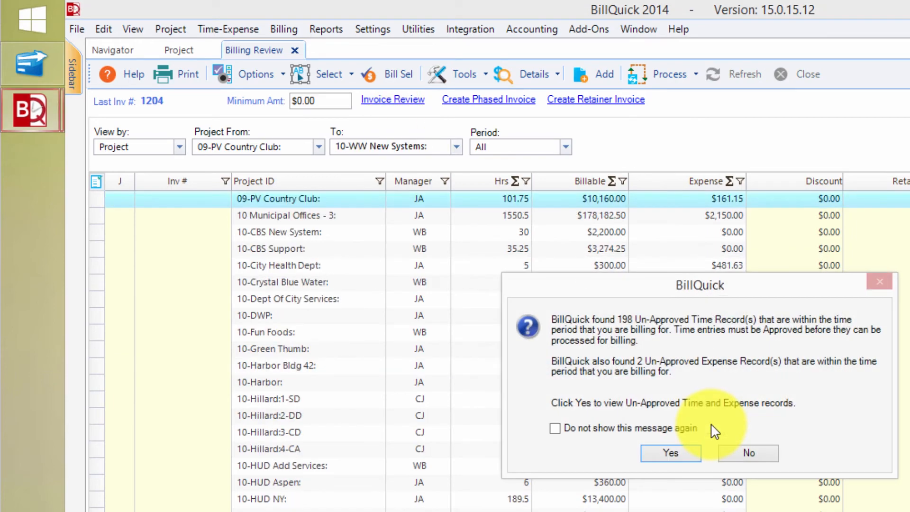
click(737, 450)
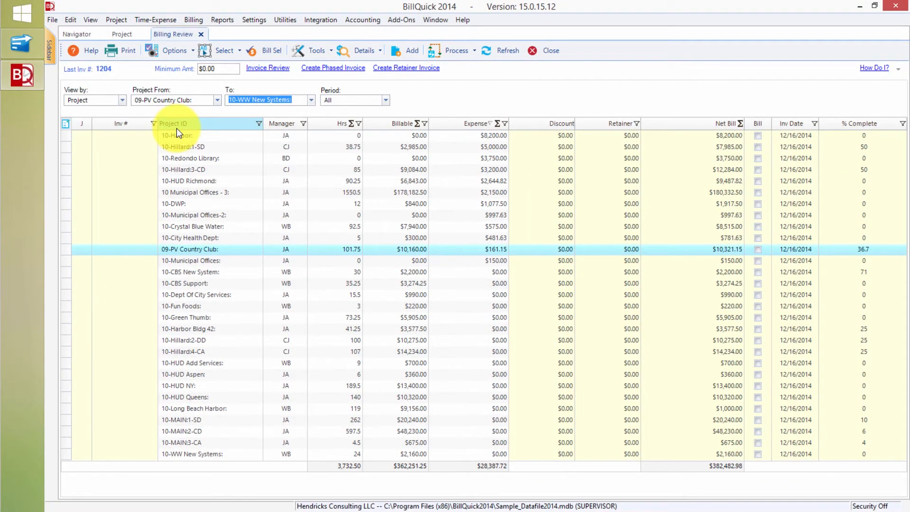
Step: Assign joint invoice value 1 to 10-MAIN:1-SD, 10-MAIN:2-CD and 10-MAIN:3-CA
click(193, 420)
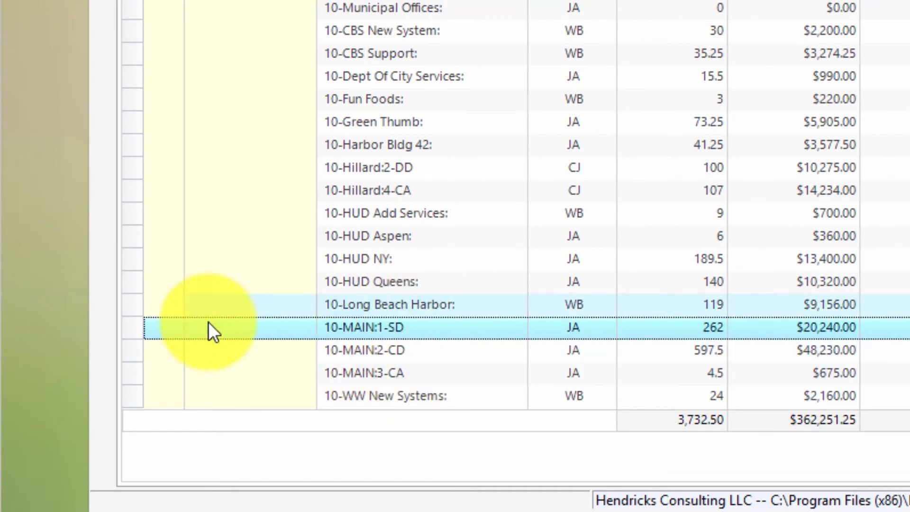
click(168, 329)
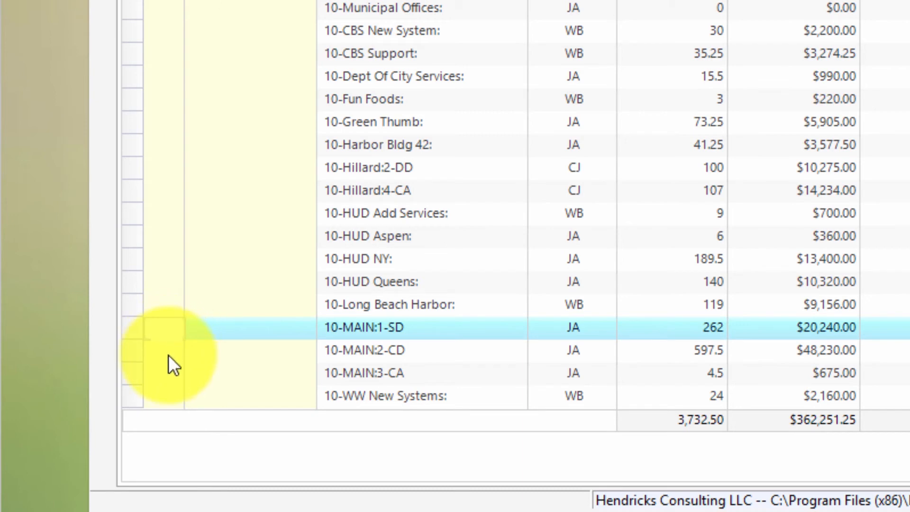
text(1)
key(Down)
text(1)
key(Down)
text(1)
click(290, 372)
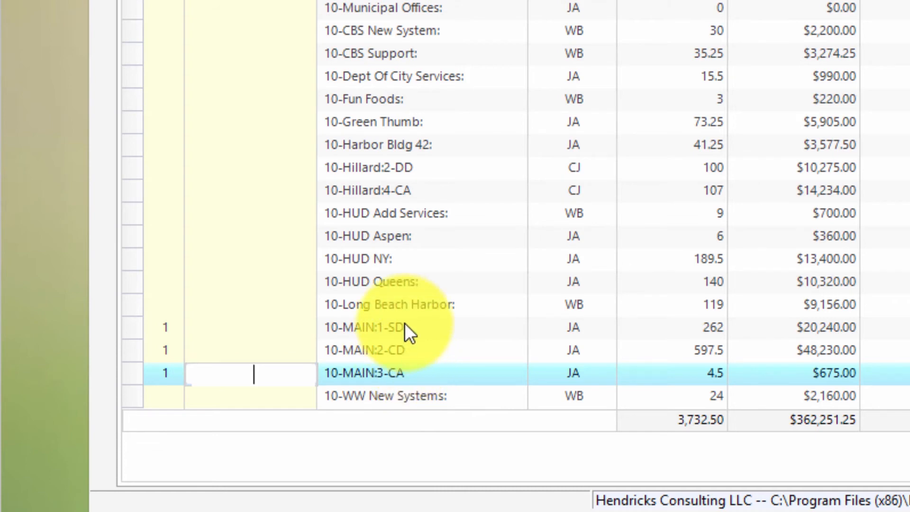
click(379, 328)
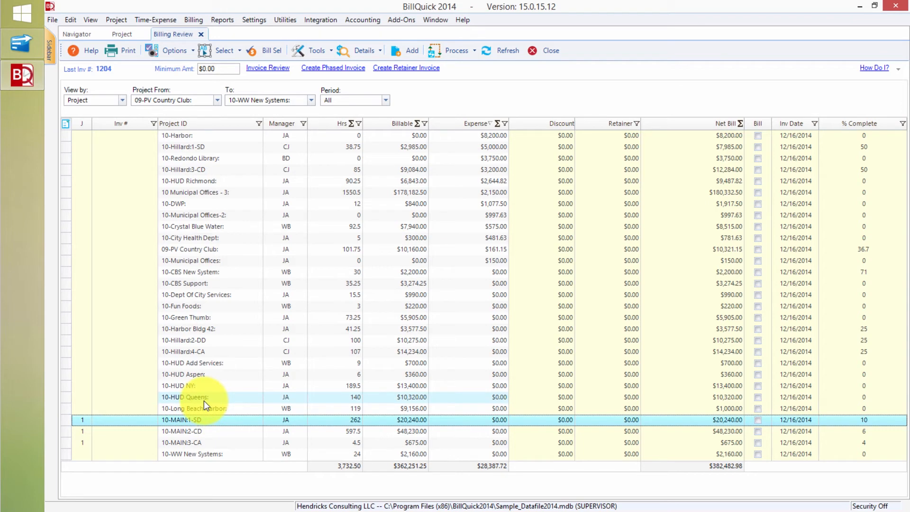
Step: Sort the billing list by Project ID and mark every project from 09-PV Country Club to 10-Hillard:2-DD for billing
click(198, 123)
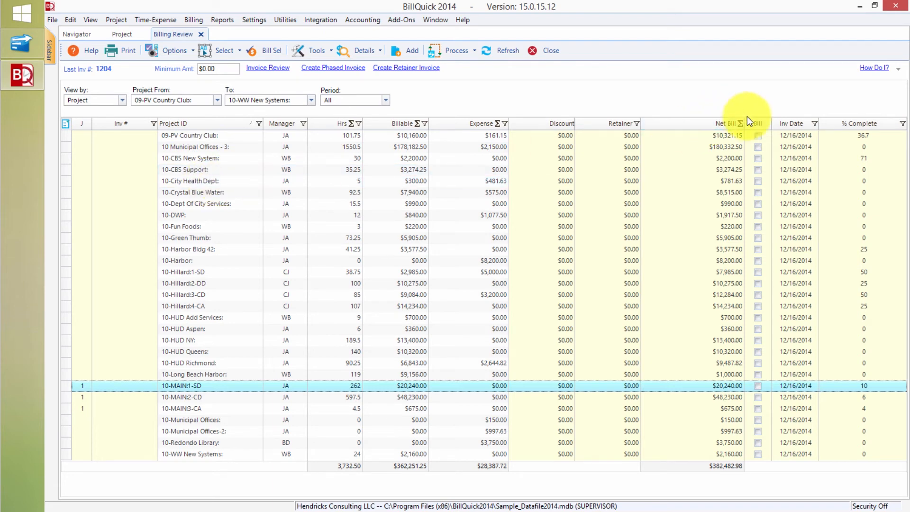
click(758, 136)
click(758, 147)
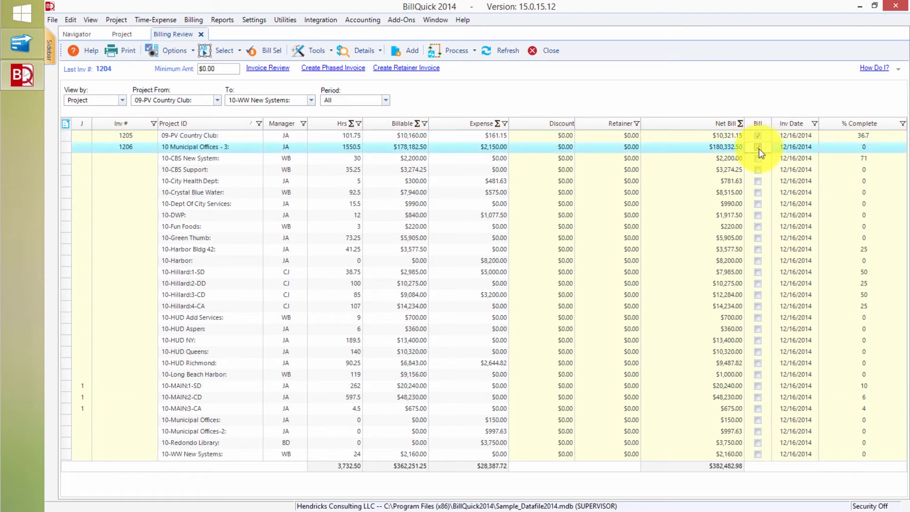
click(758, 159)
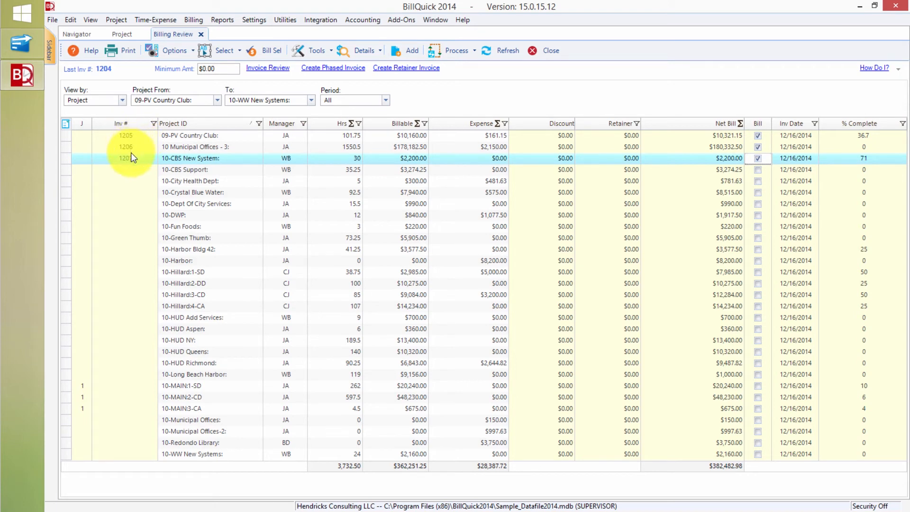
click(758, 170)
click(758, 182)
click(758, 193)
click(758, 203)
click(758, 215)
click(758, 226)
click(758, 238)
click(758, 249)
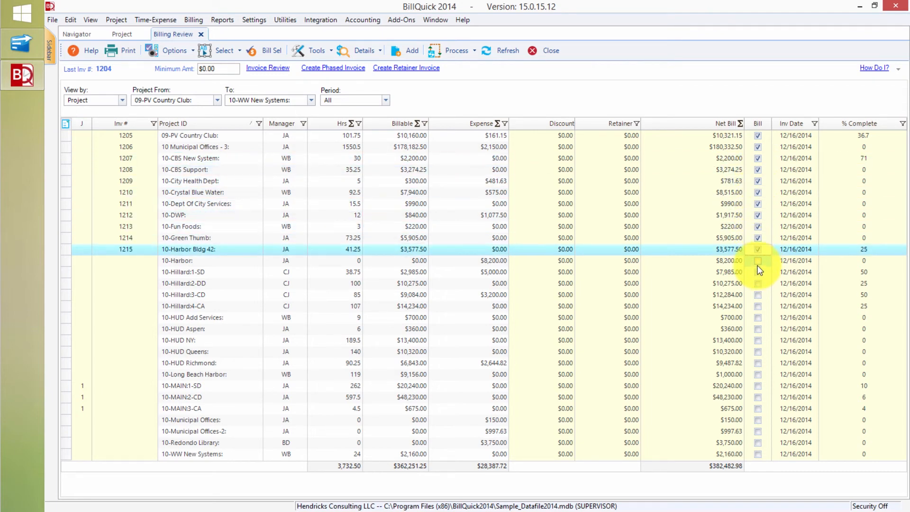
click(758, 261)
click(758, 273)
click(757, 285)
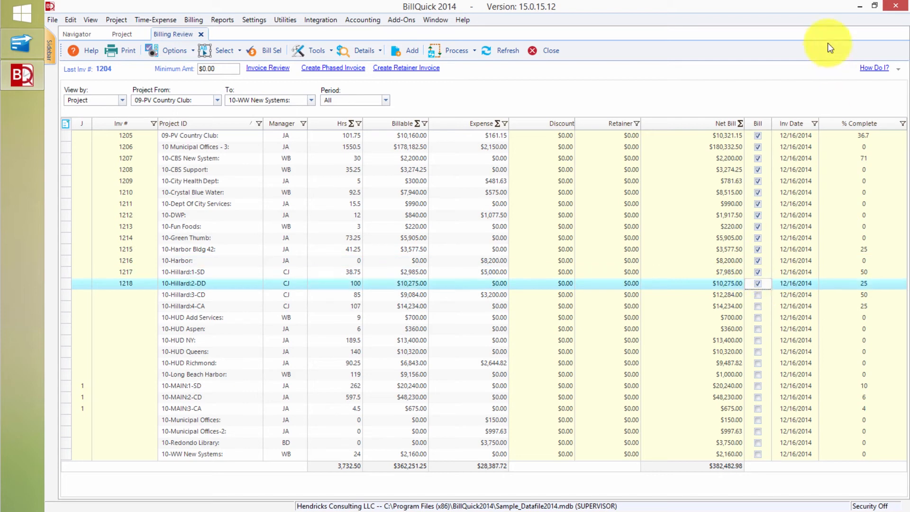
Step: Mark all remaining projects from 10-Hillard:3-CD to 10-WW New Systems for billing, including the jointly invoiced 10-MAIN phases
key(Down)
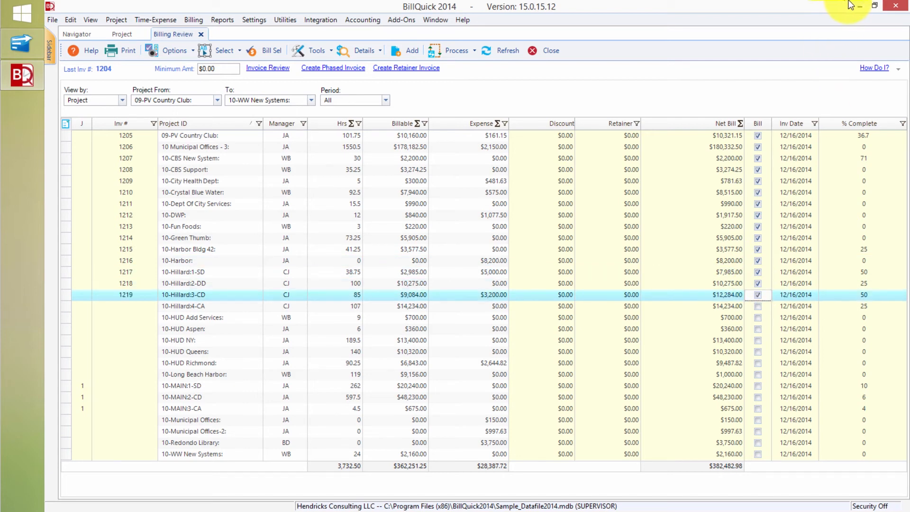
key(space)
key(Down)
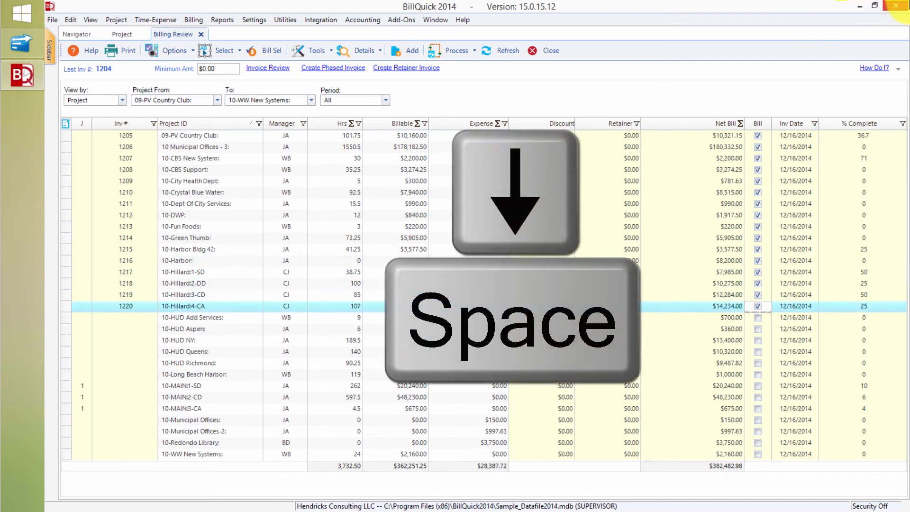
key(space)
key(Down)
key(space)
key(Down)
key(space)
key(Down)
key(space)
key(Down)
key(space)
key(Down)
key(space)
key(Down)
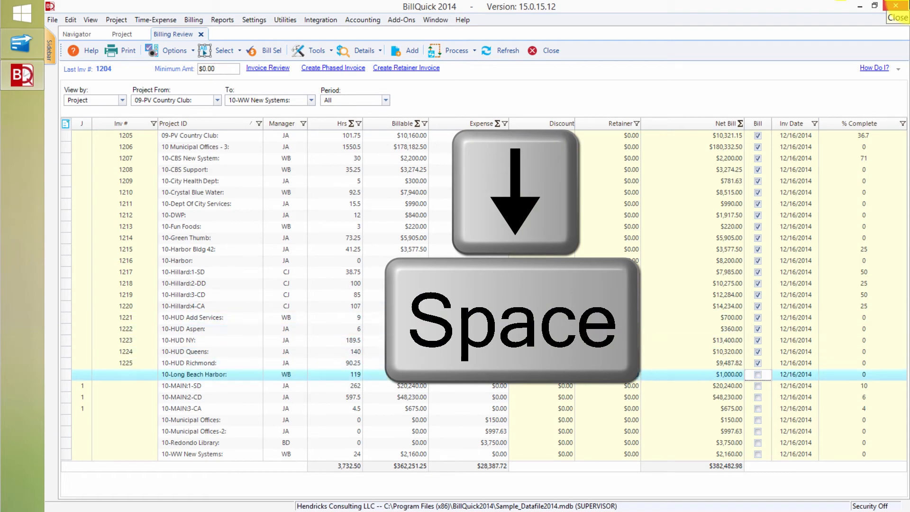
key(space)
key(Down)
key(space)
key(Down)
key(Down)
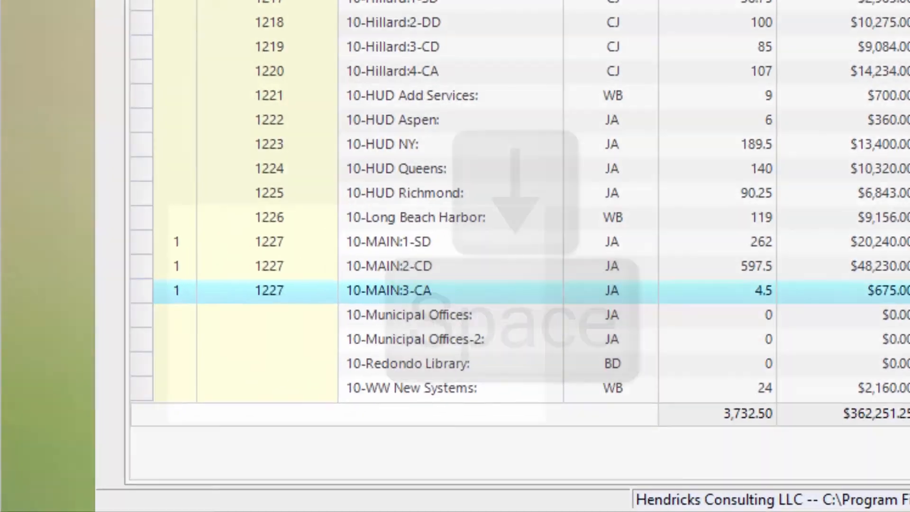
key(Down)
key(space)
key(Down)
key(space)
key(Down)
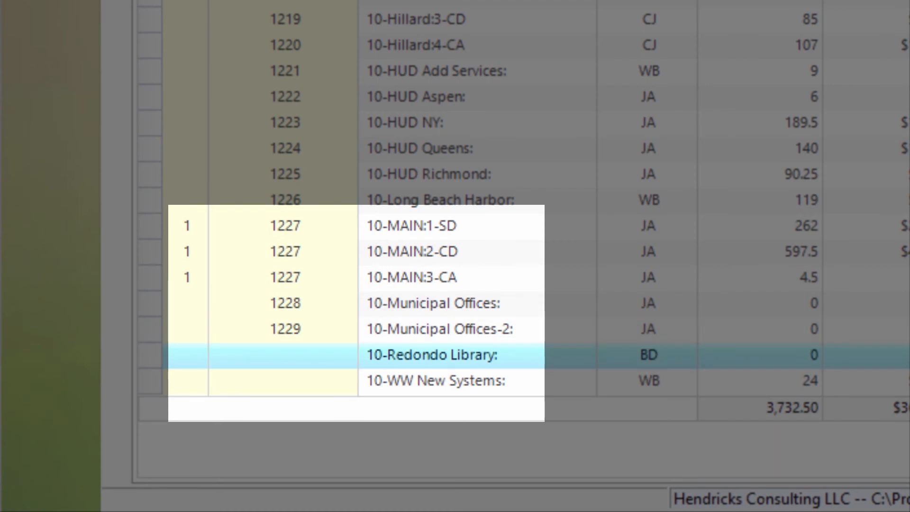
key(space)
key(Down)
key(space)
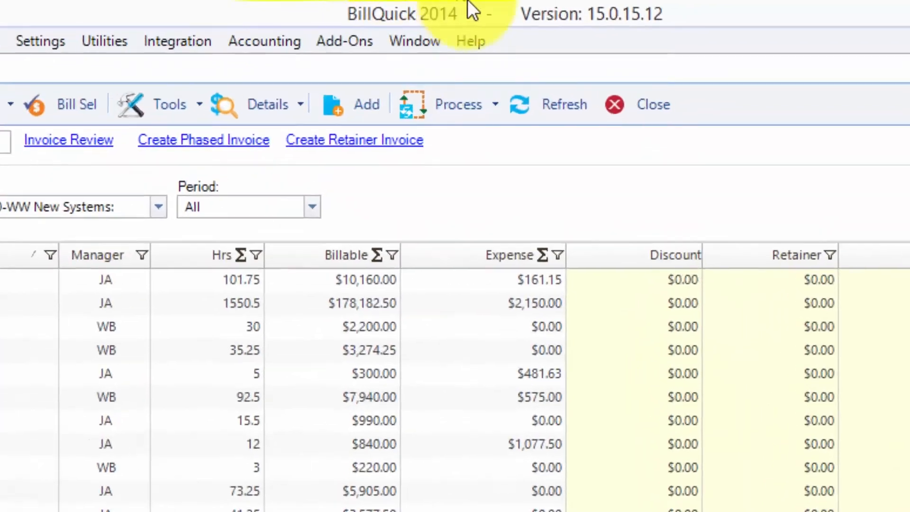
Step: Process the marked projects as draft invoices and list only the draft invoices in Invoice Review
click(468, 113)
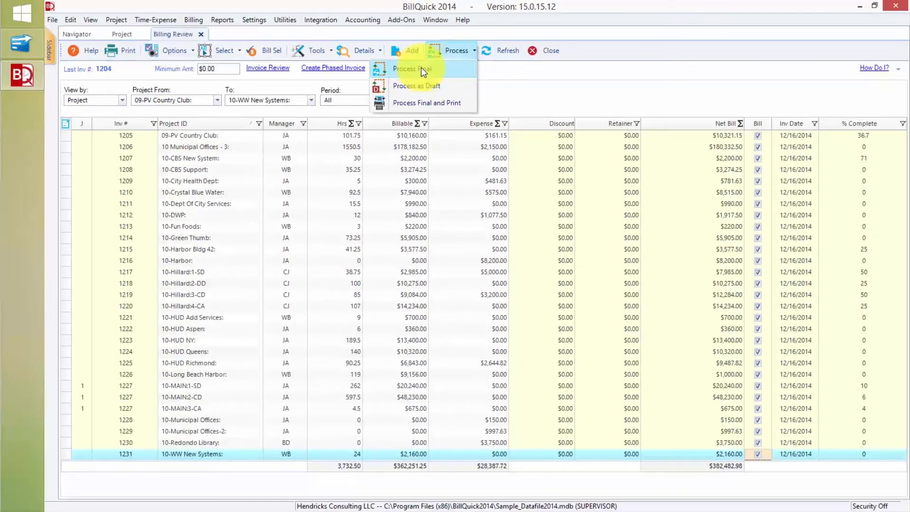
click(423, 85)
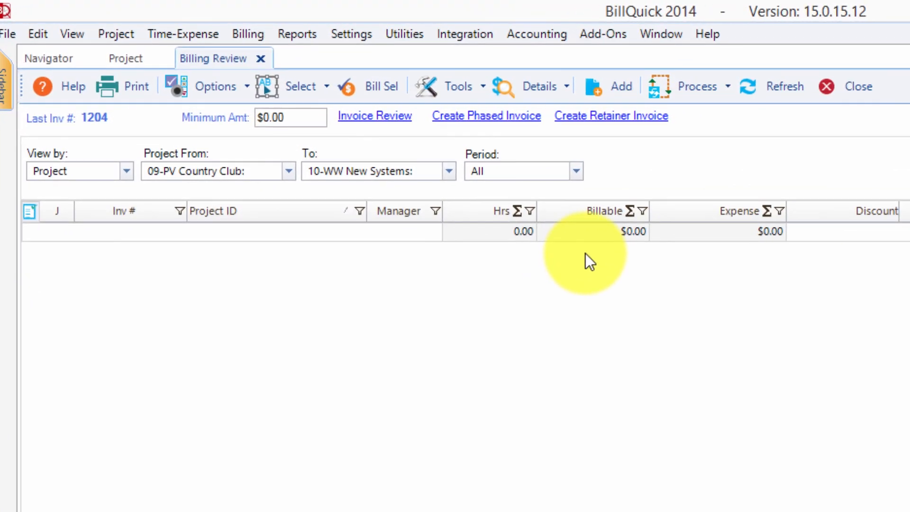
click(377, 116)
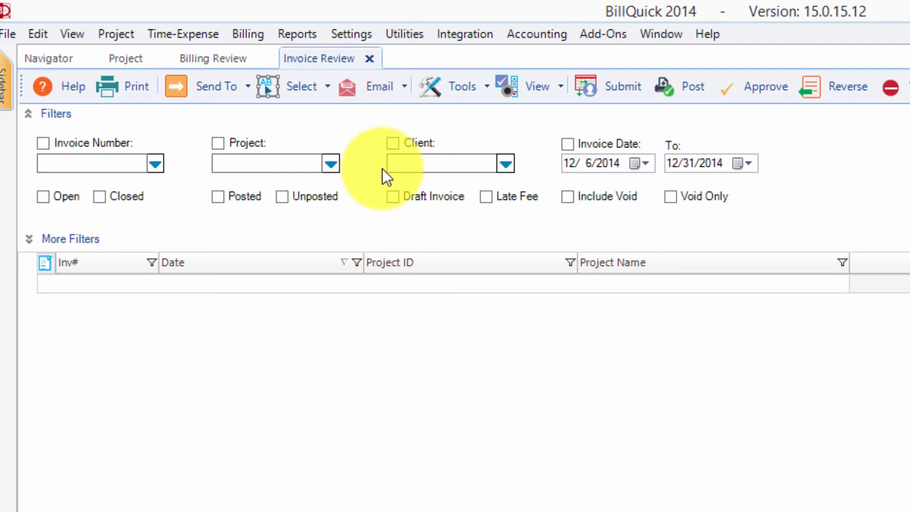
click(394, 197)
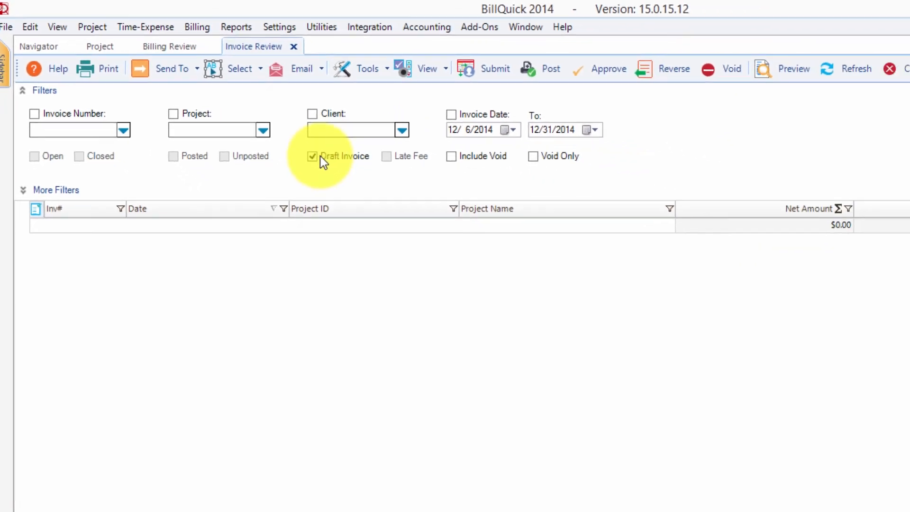
click(798, 67)
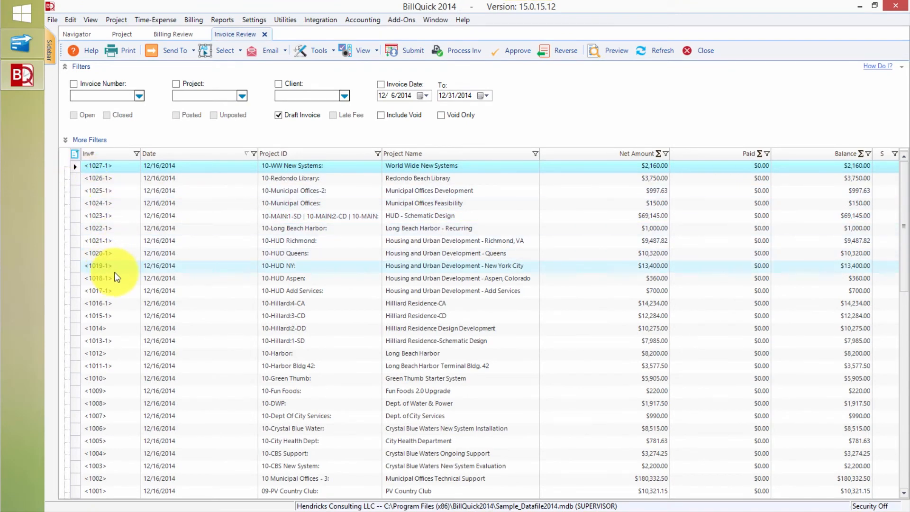
Step: Preview the draft invoice for World Wide New Systems, read it through to the account summary, and close the preview
click(432, 171)
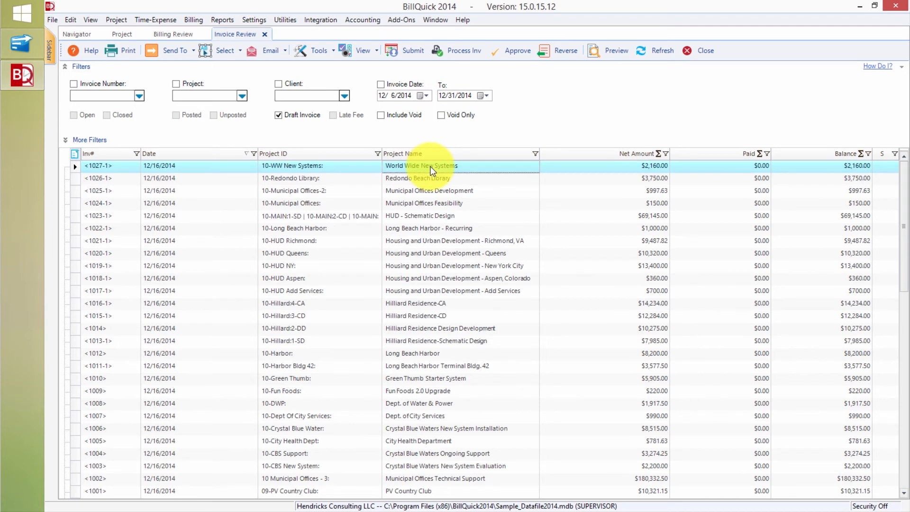
double_click(432, 170)
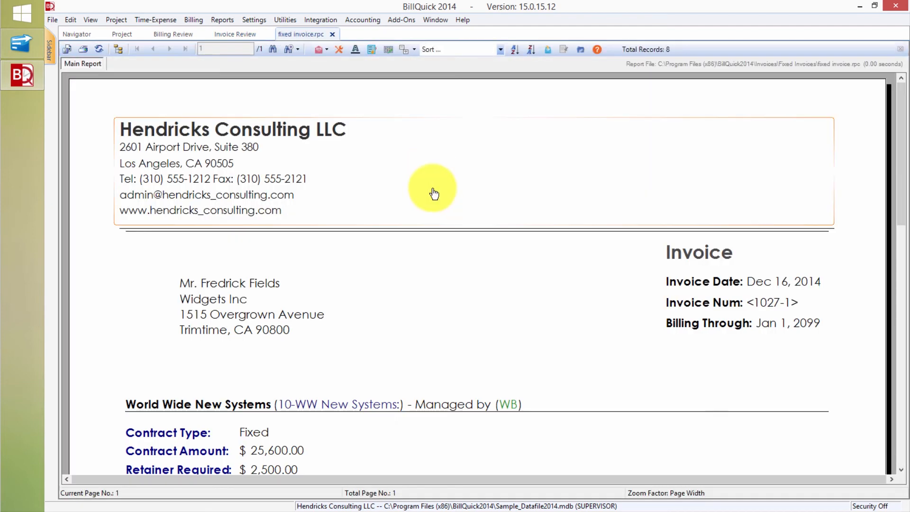
scroll(473, 272, down, 6)
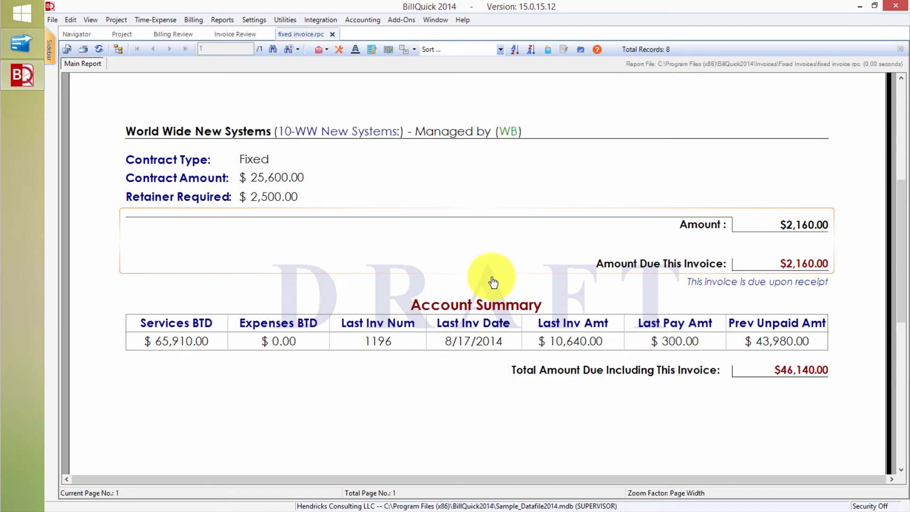
scroll(502, 289, down, 3)
scroll(519, 304, down, 3)
scroll(517, 313, up, 10)
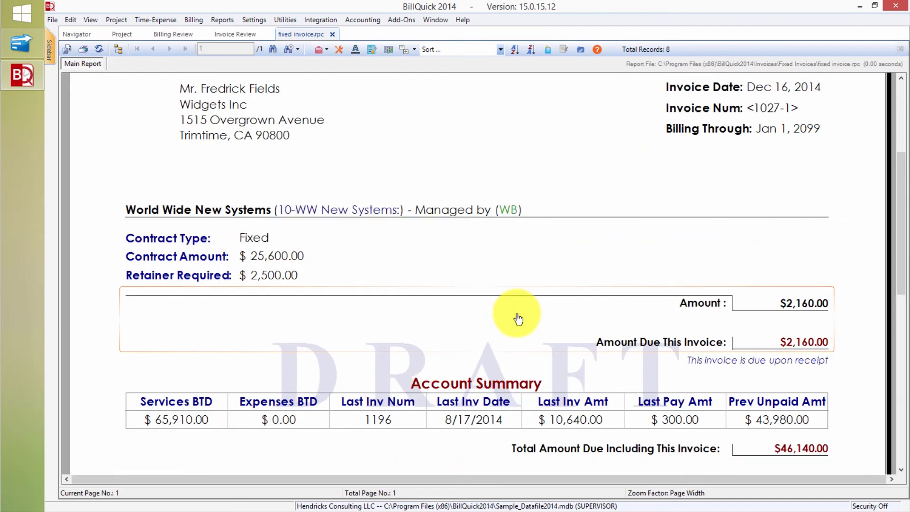
click(332, 34)
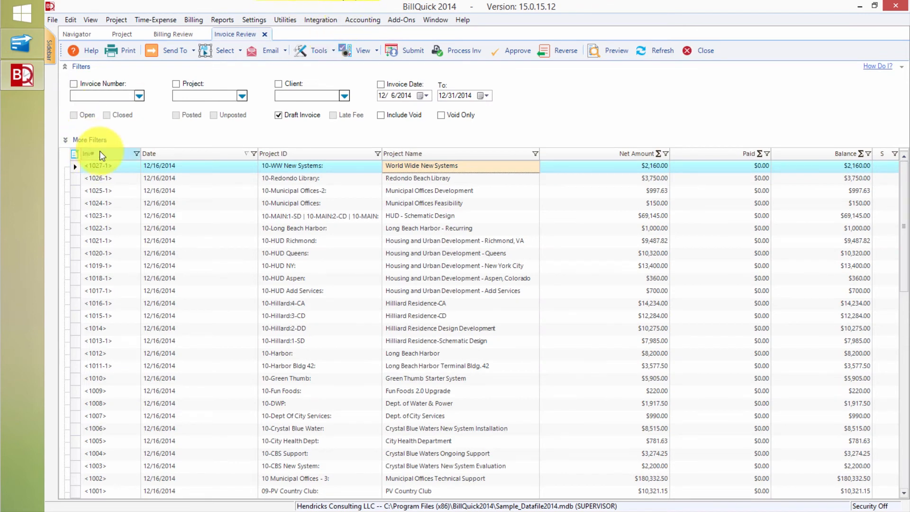
Step: Select all draft invoices in Invoice Review and process them into final invoices
click(221, 55)
click(153, 70)
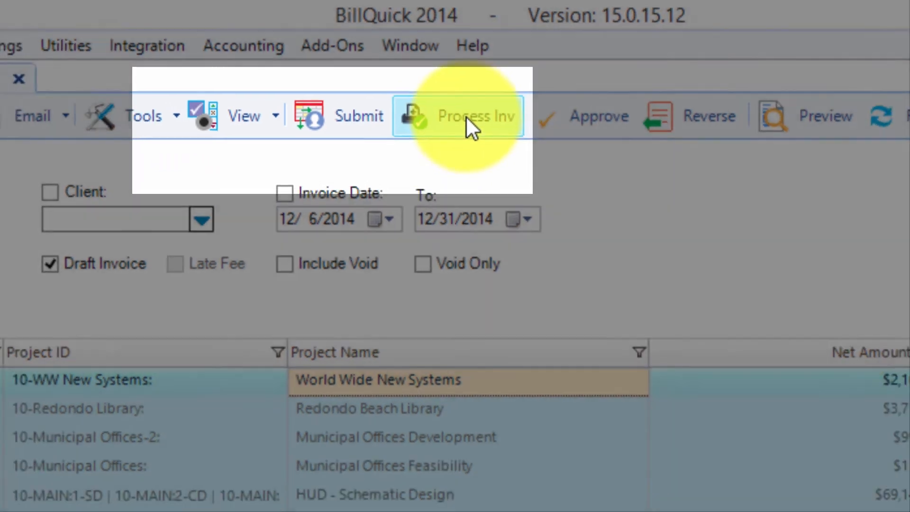
click(467, 124)
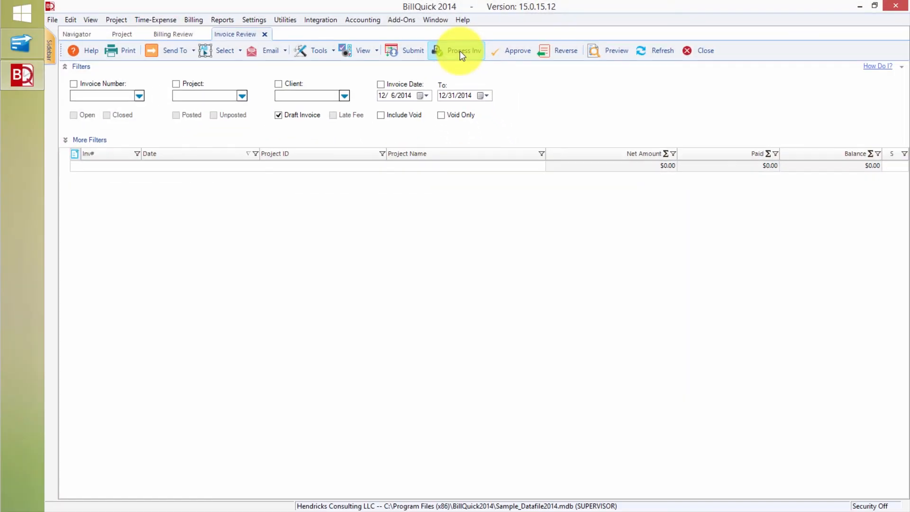
Step: Remove the Draft Invoice filter, refresh Invoice Review, and look over the list of processed invoices
click(280, 117)
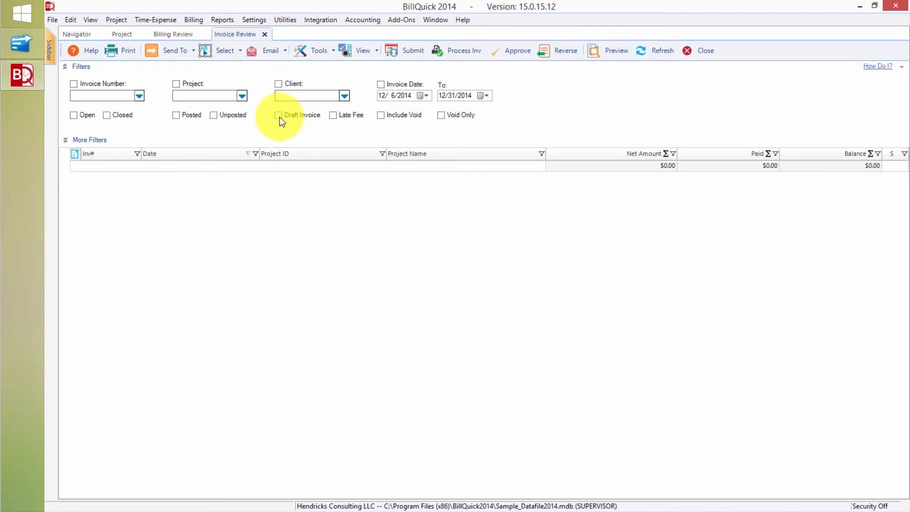
click(666, 50)
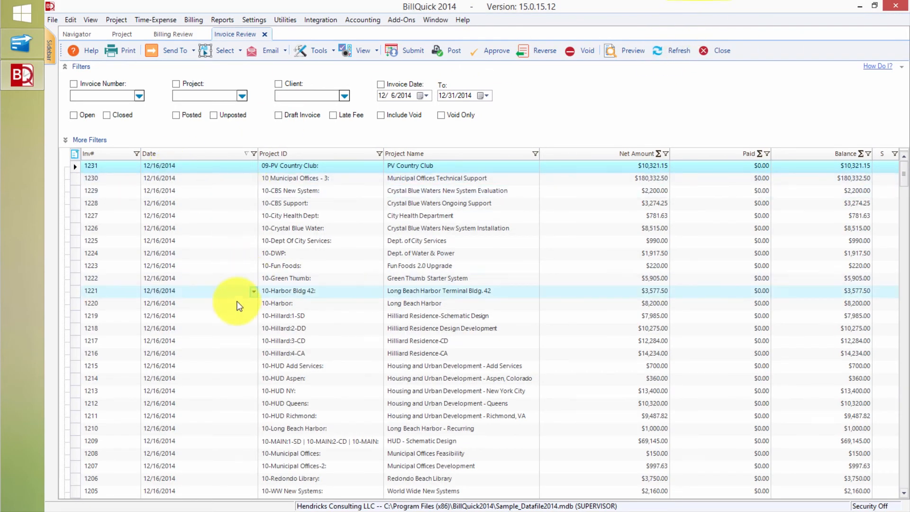
scroll(307, 326, down, 8)
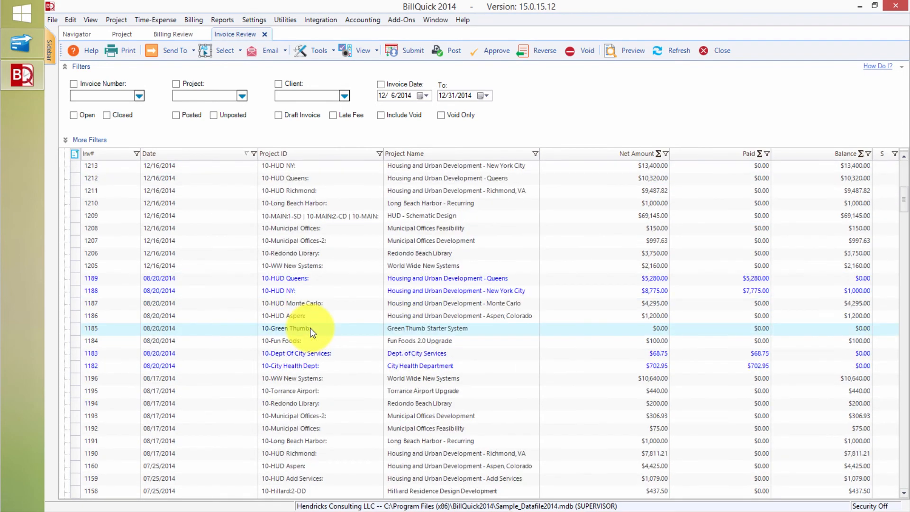
scroll(310, 328, up, 8)
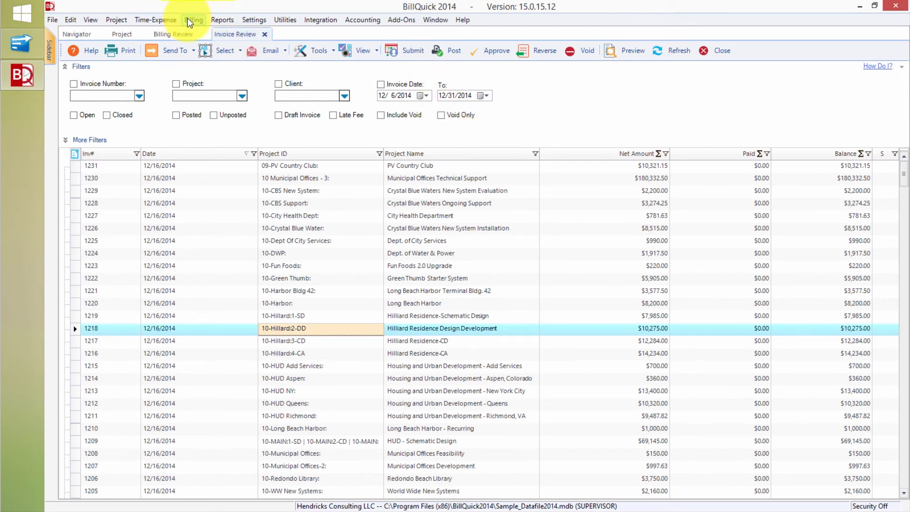
click(175, 51)
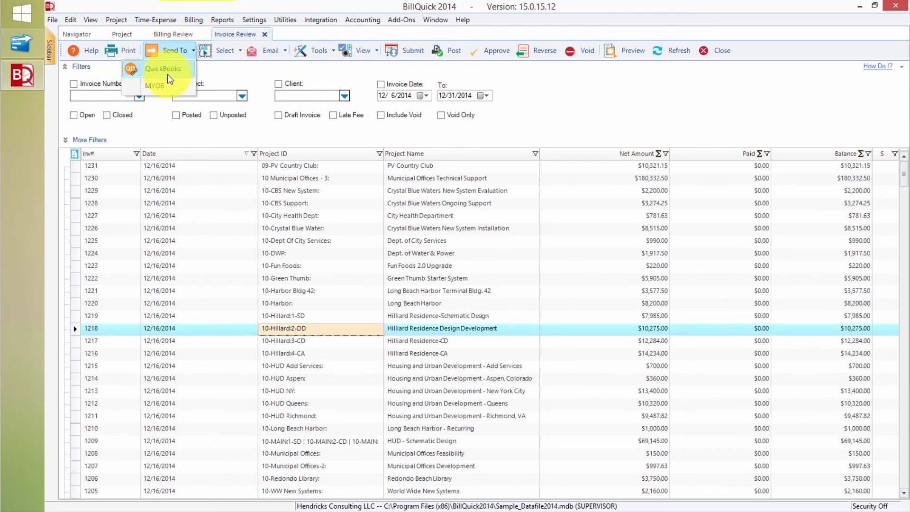
click(277, 51)
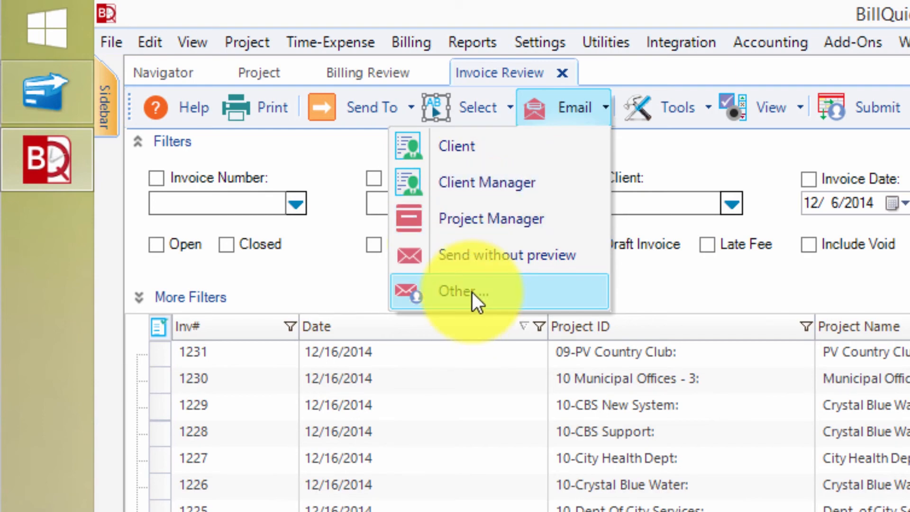
click(744, 10)
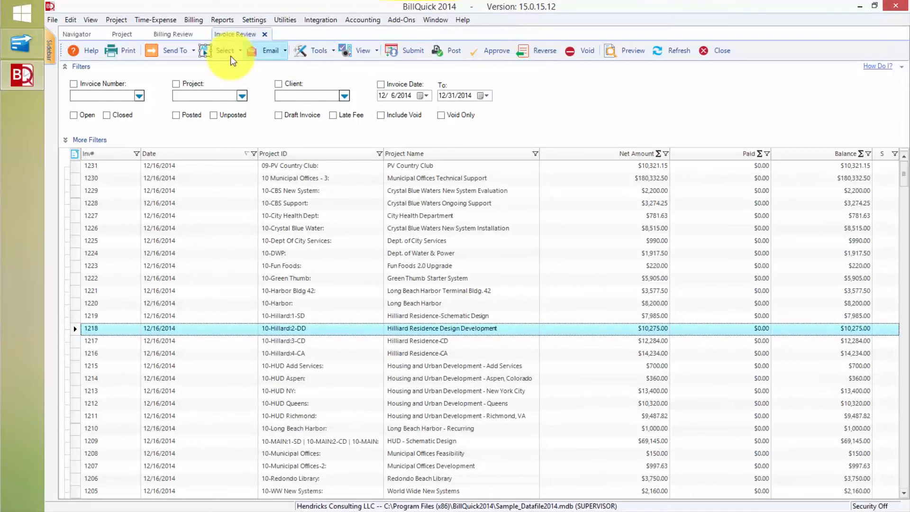
Step: Try to email all listed invoices to their clients at once
click(270, 61)
click(184, 68)
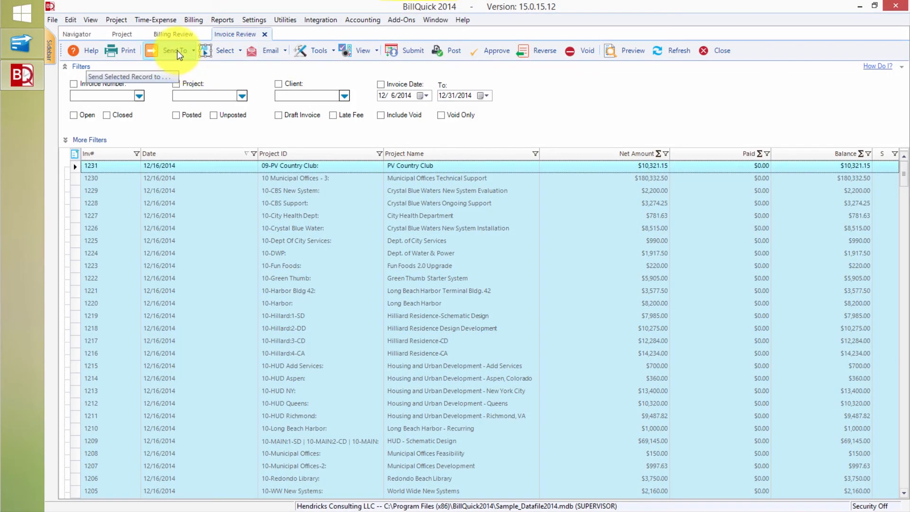
click(205, 52)
click(281, 49)
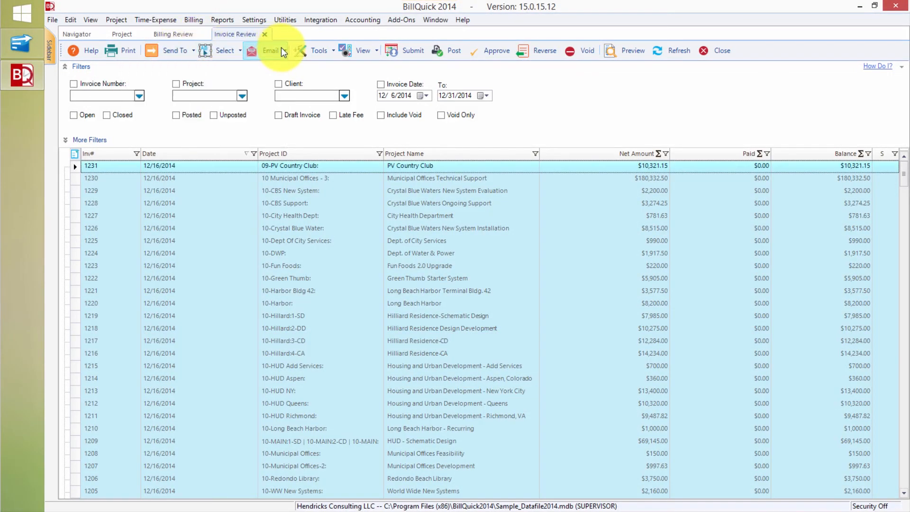
click(282, 50)
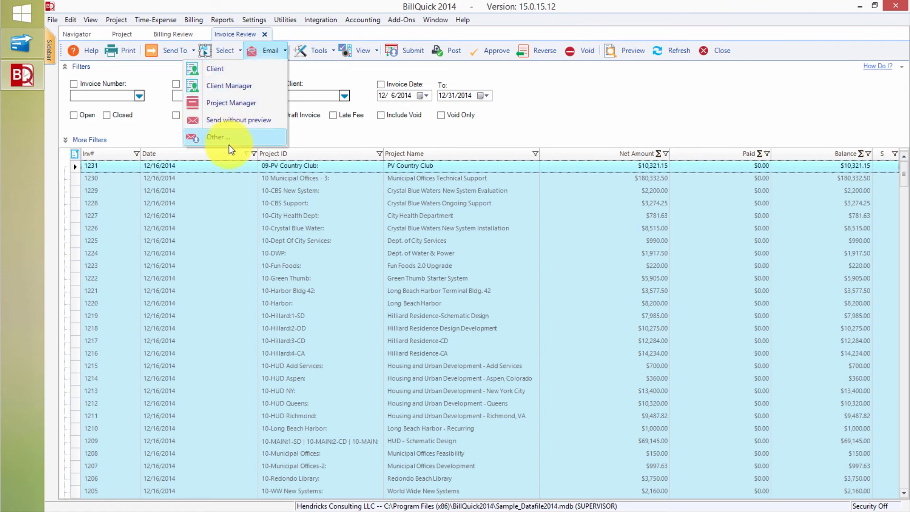
click(230, 71)
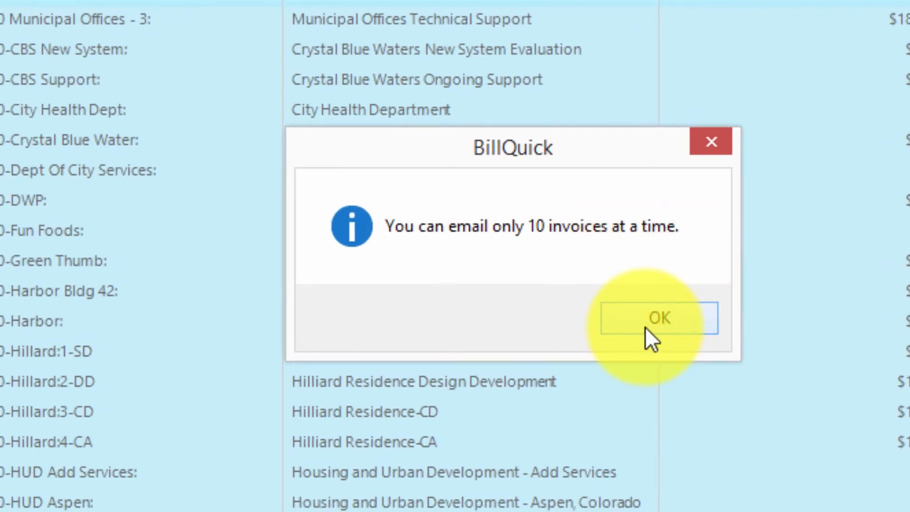
click(674, 322)
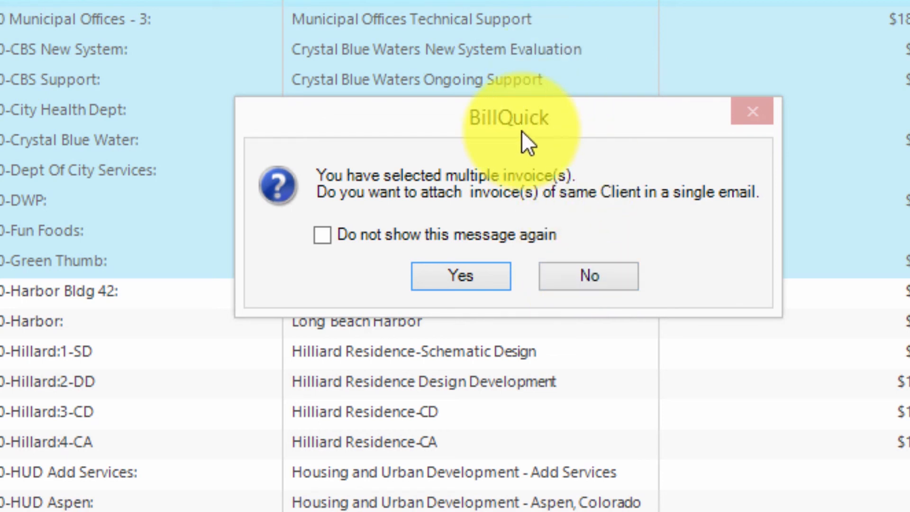
Step: Attach same-client invoices in a single email for the first ten invoices, and look through the composed client emails
drag(525, 122, 621, 331)
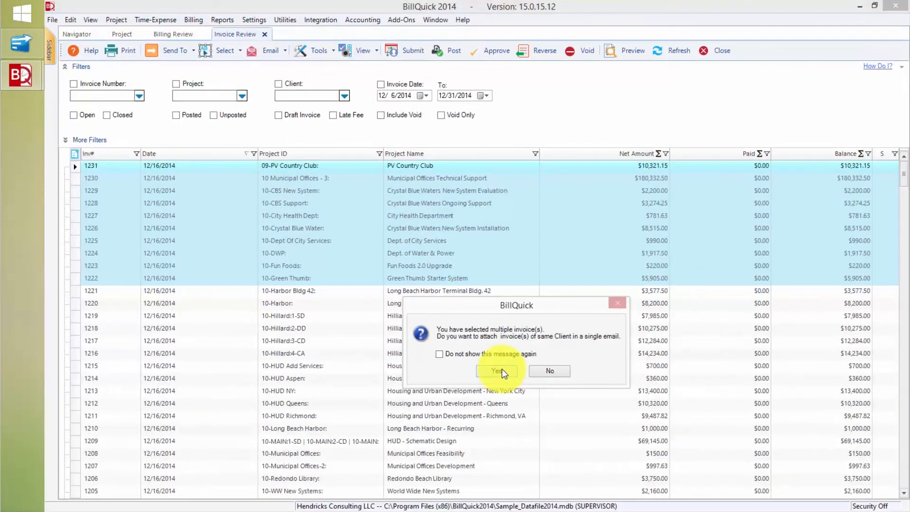
click(497, 370)
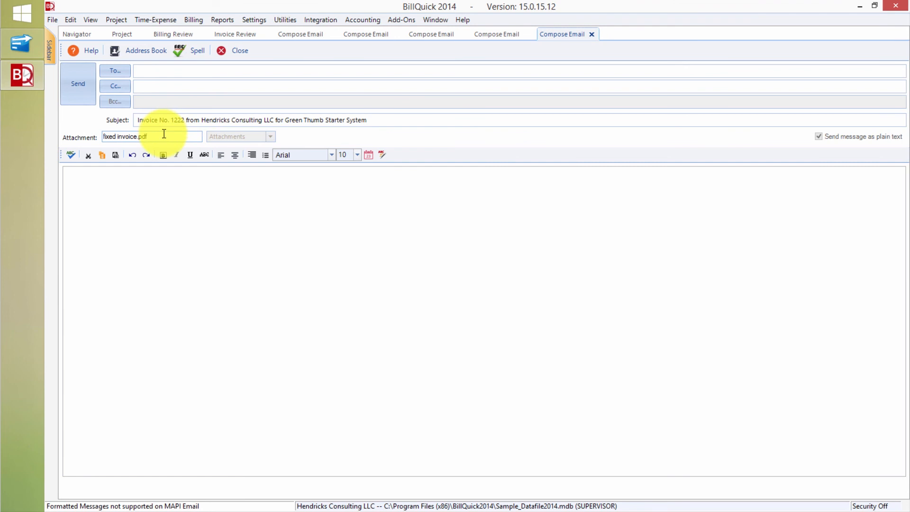
click(508, 31)
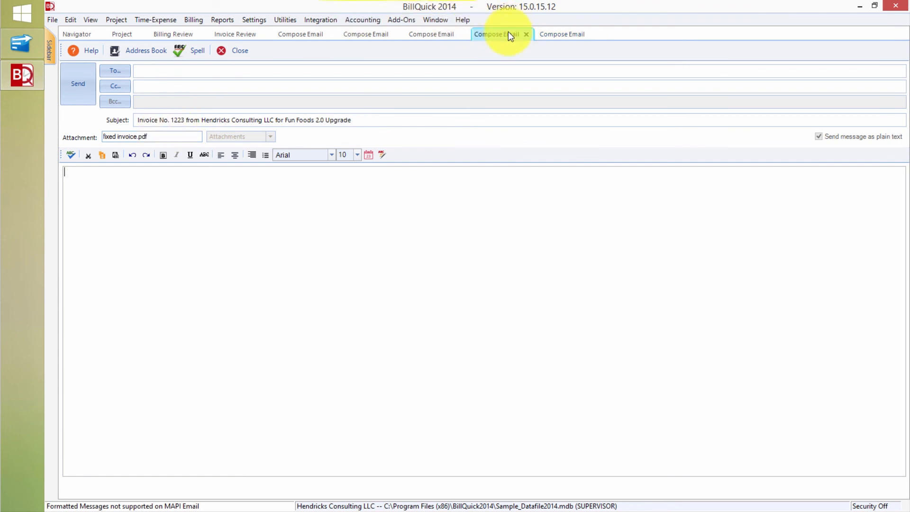
click(455, 34)
click(360, 35)
click(290, 31)
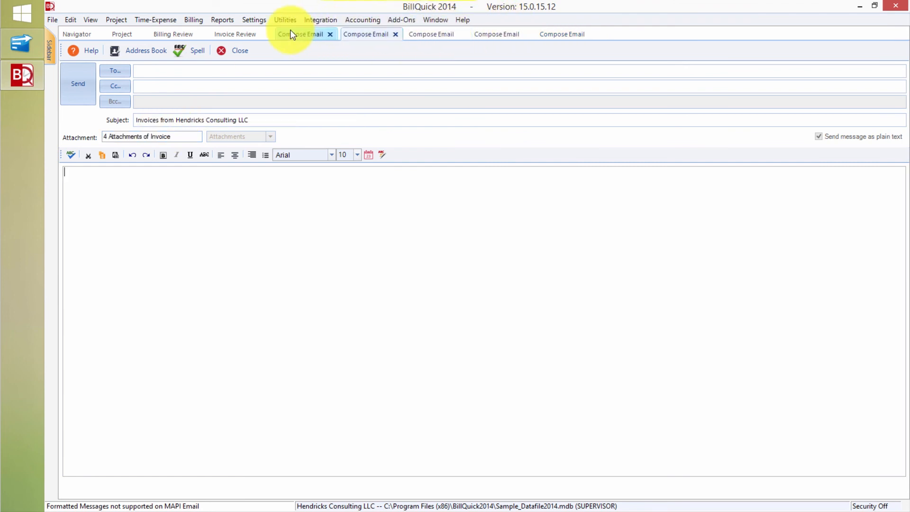